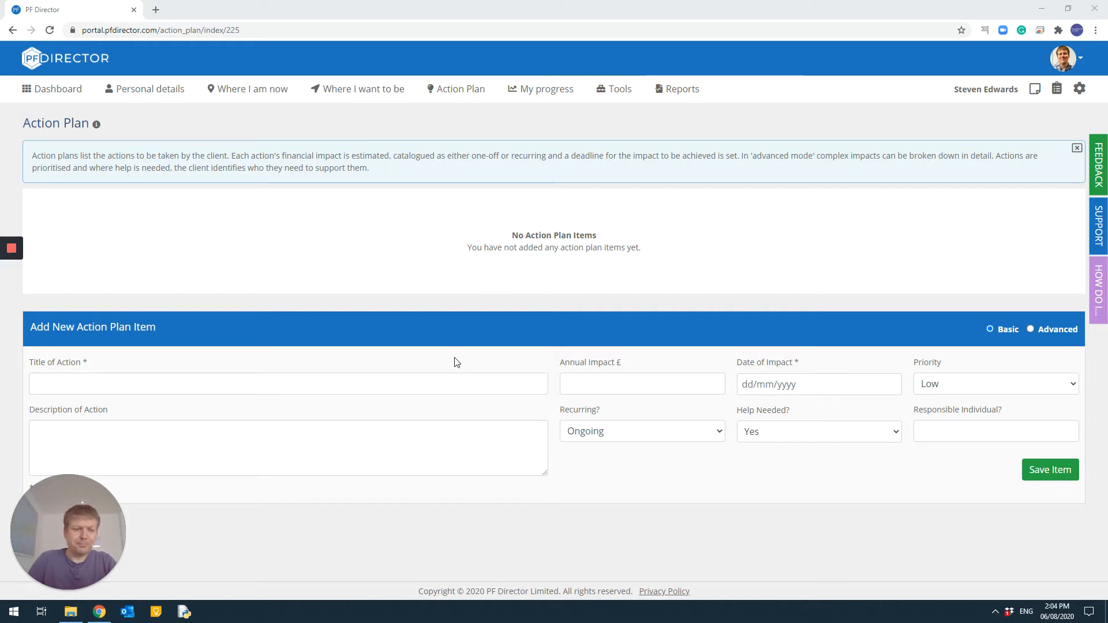
Step: Enter a new action plan item titled Incorporation with the description Incorporation of SE business
{"action": "left_click", "coordinate": [341, 389]}
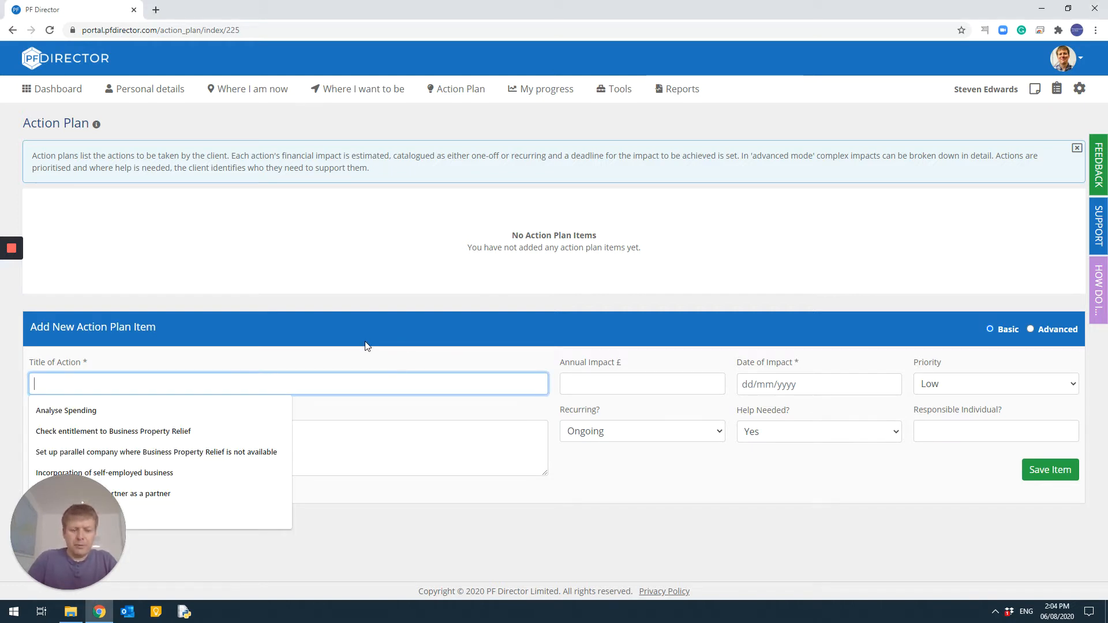
{"action": "type", "text": "Incorporation"}
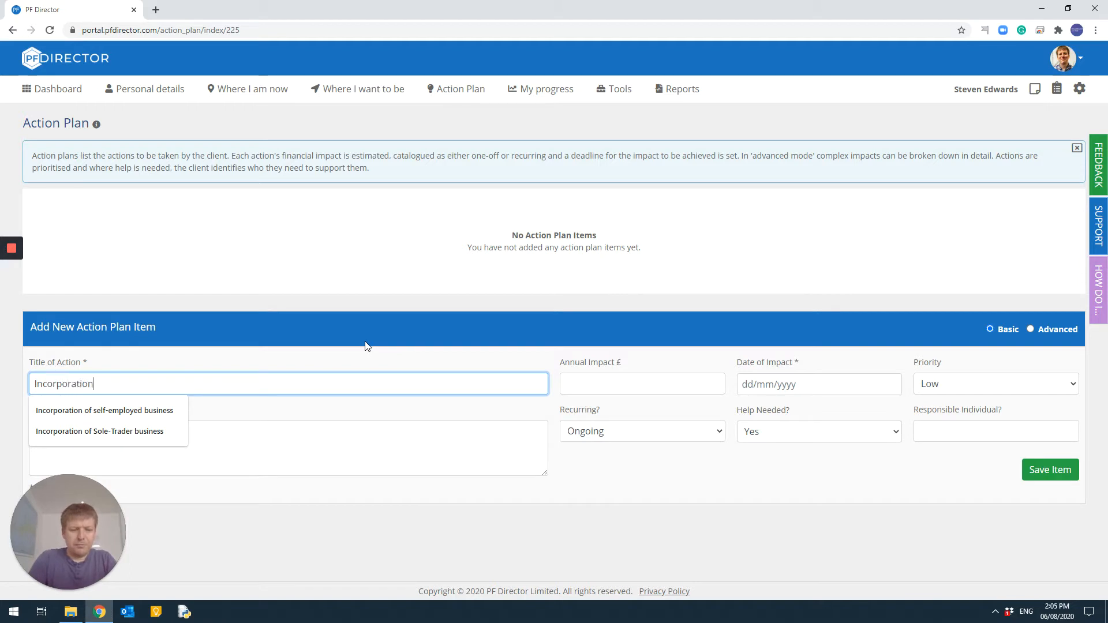
{"action": "key", "text": "Tab"}
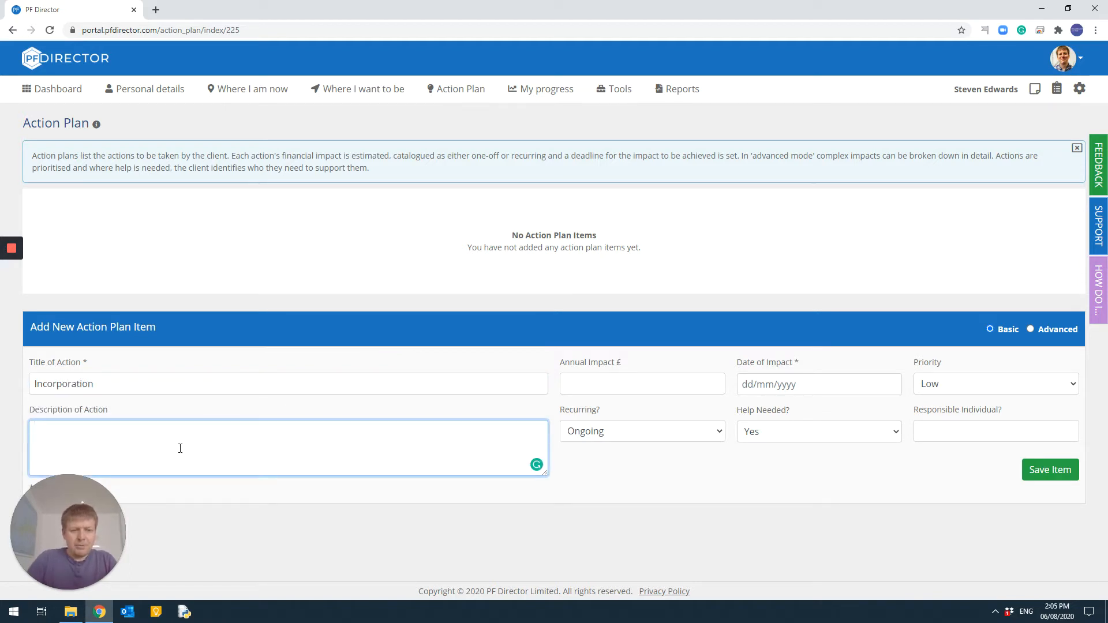
{"action": "type", "text": "Inc"}
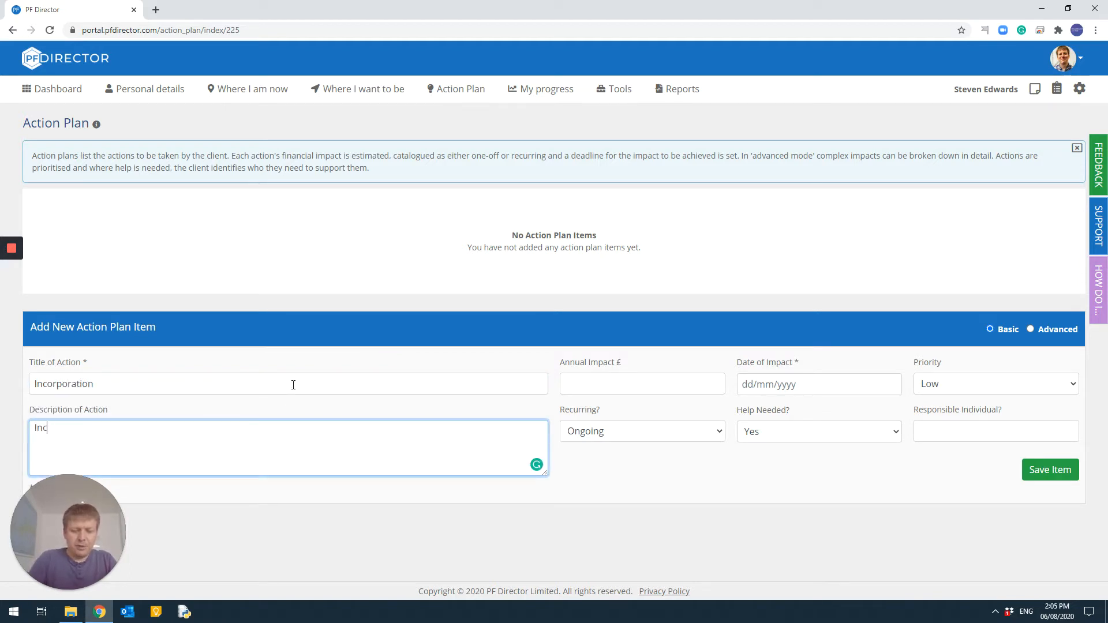
{"action": "type", "text": "orporation of "}
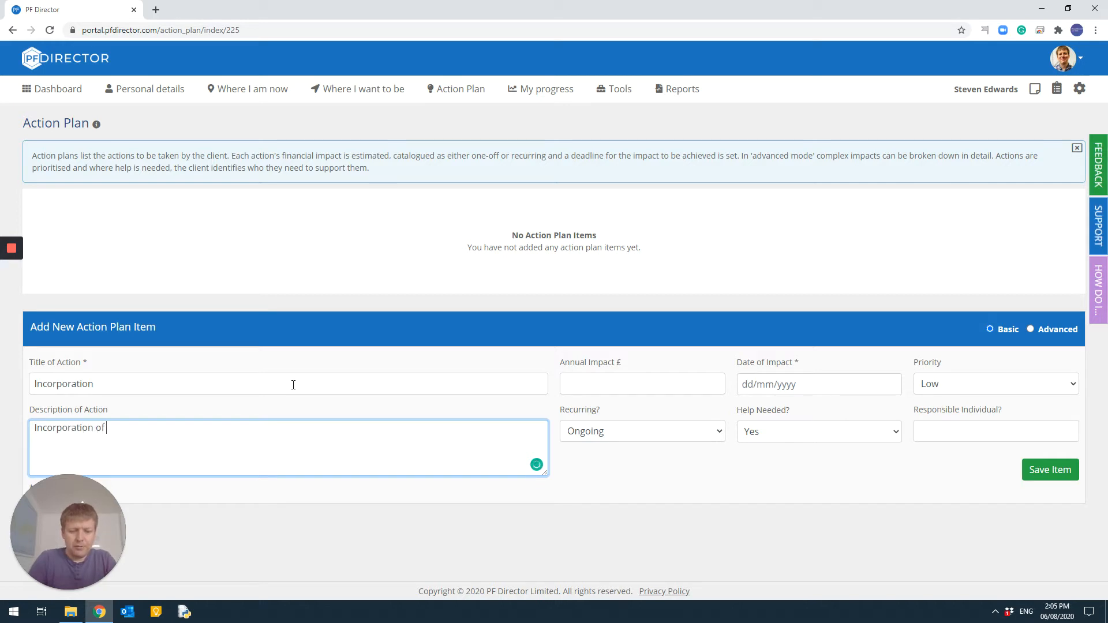
{"action": "type", "text": "SE business"}
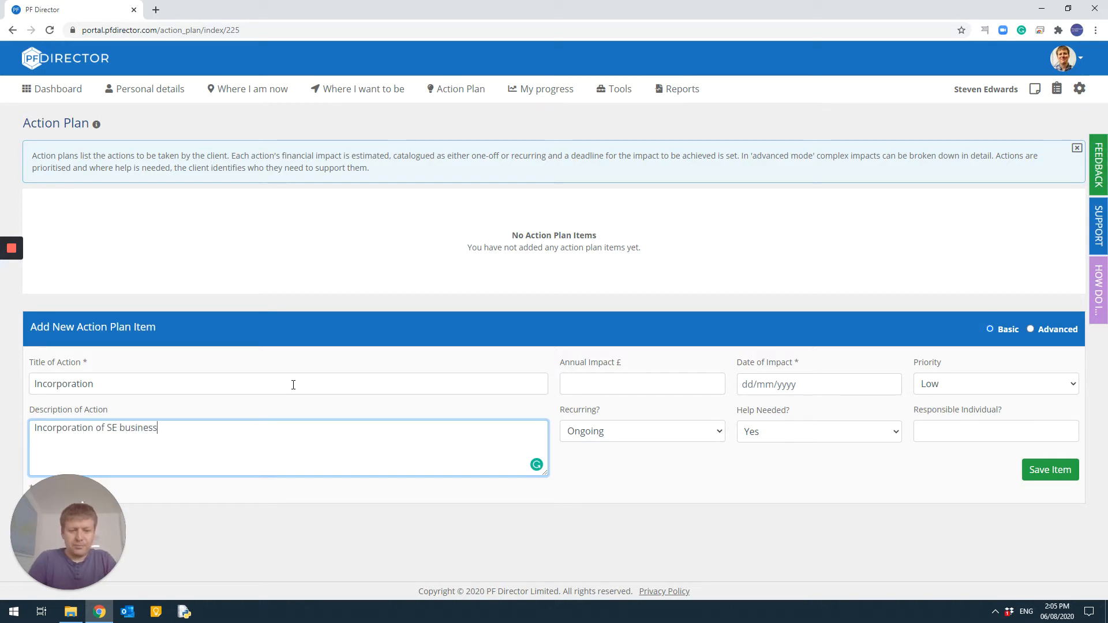
Step: Set the item's annual impact to 2000 pounds
{"action": "key", "text": "Tab"}
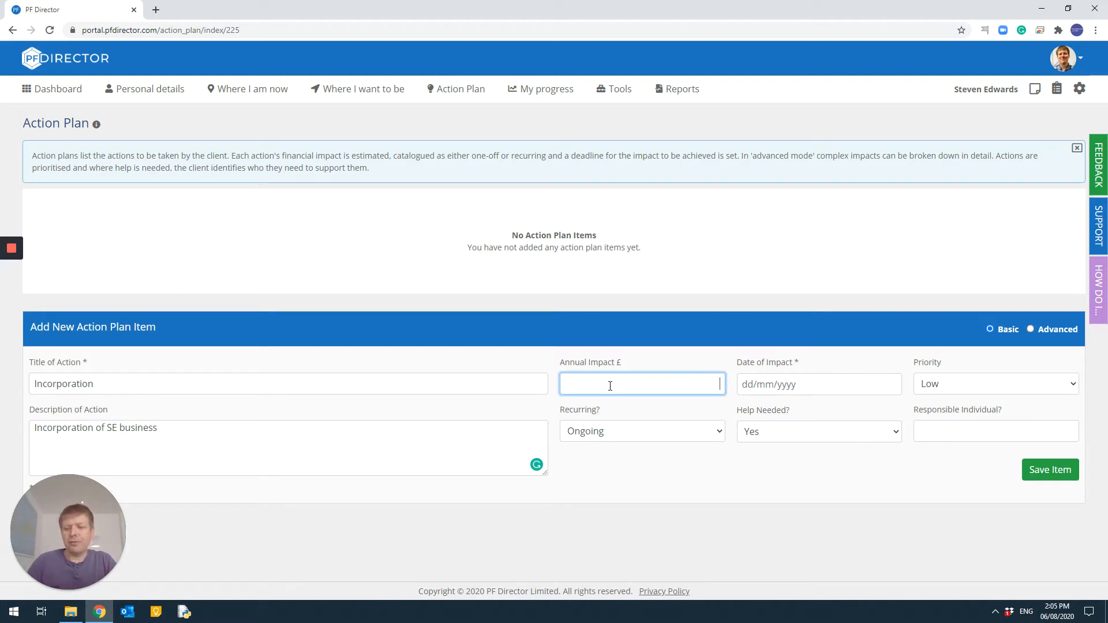
{"action": "type", "text": "2000"}
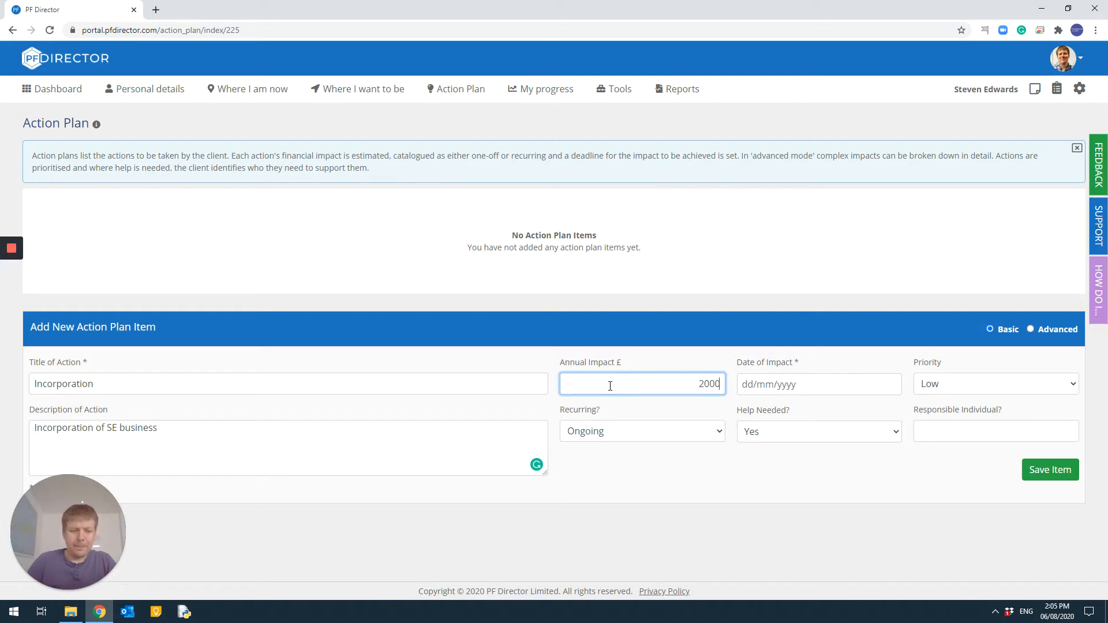
{"action": "key", "text": "Tab"}
Step: Set the date of impact to 31/12/2020
{"action": "left_click", "coordinate": [766, 385]}
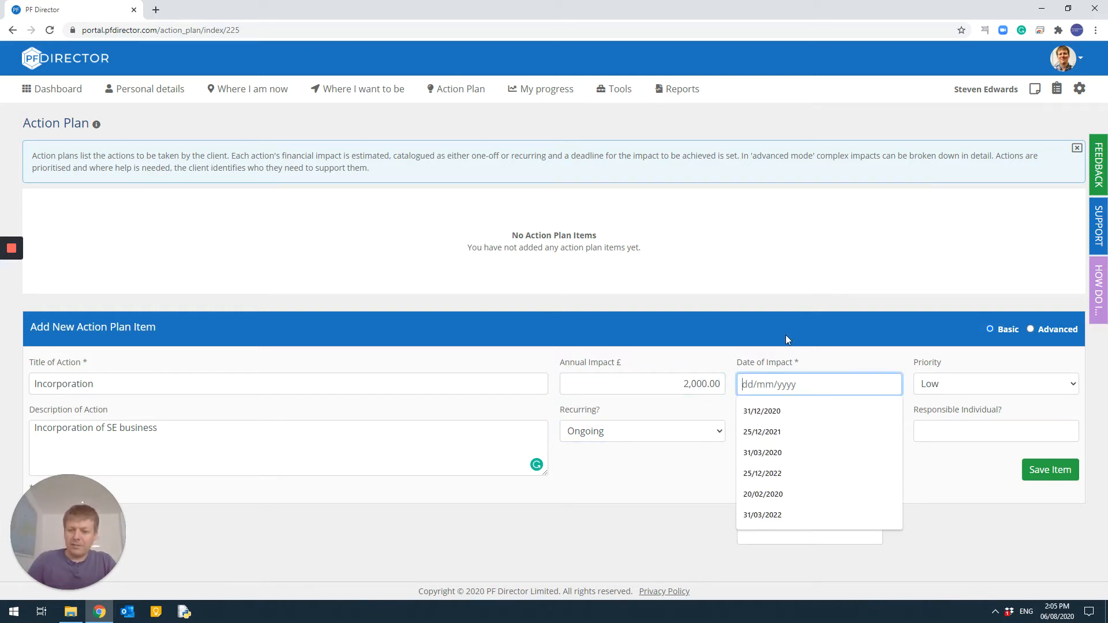
{"action": "type", "text": "31/12/2020"}
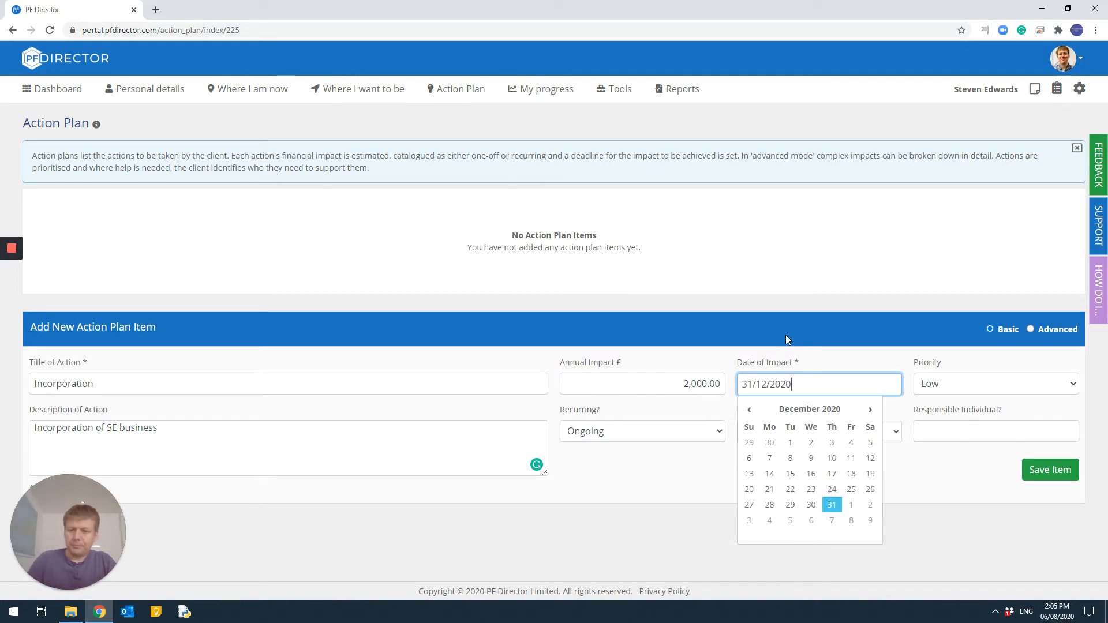
{"action": "left_click", "coordinate": [846, 318]}
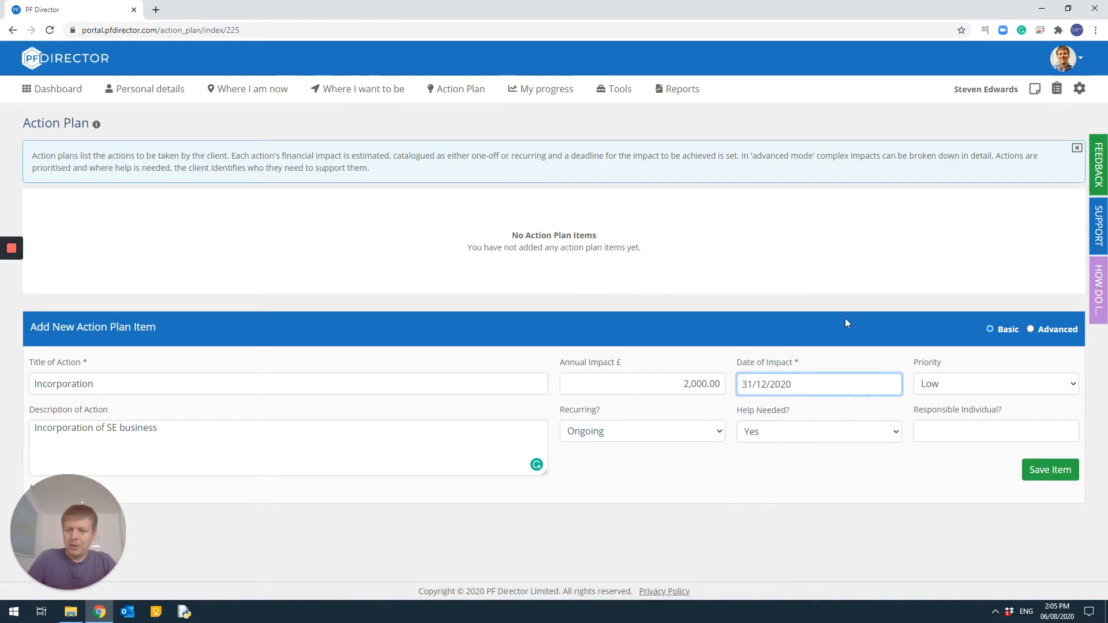
Step: Set the item's priority to High
{"action": "left_click", "coordinate": [963, 385]}
{"action": "left_click", "coordinate": [956, 425]}
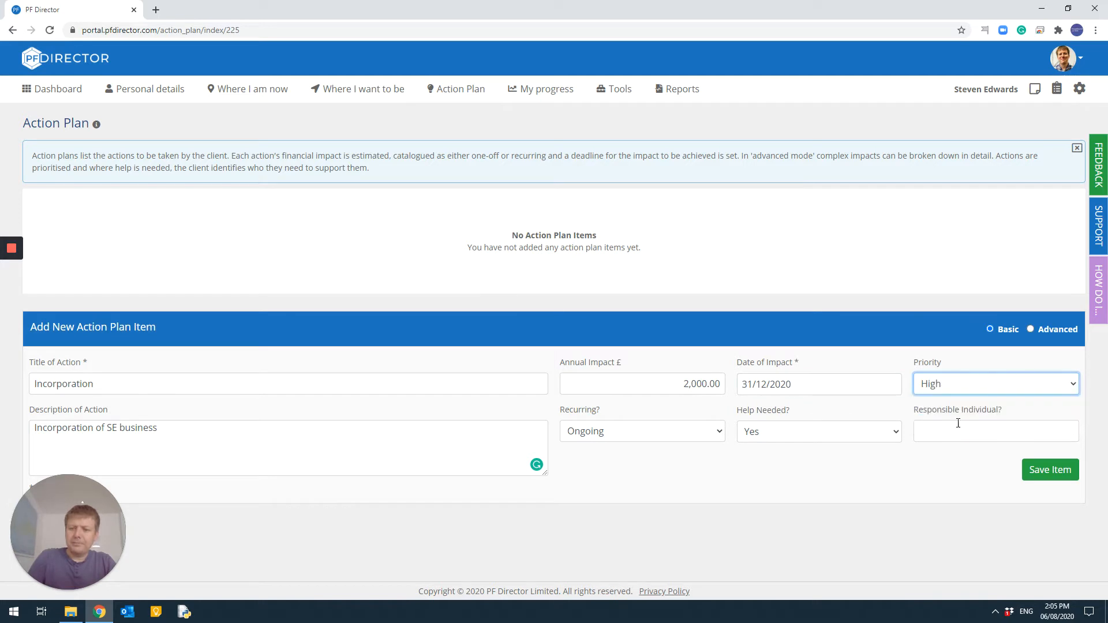
{"action": "left_click", "coordinate": [671, 486]}
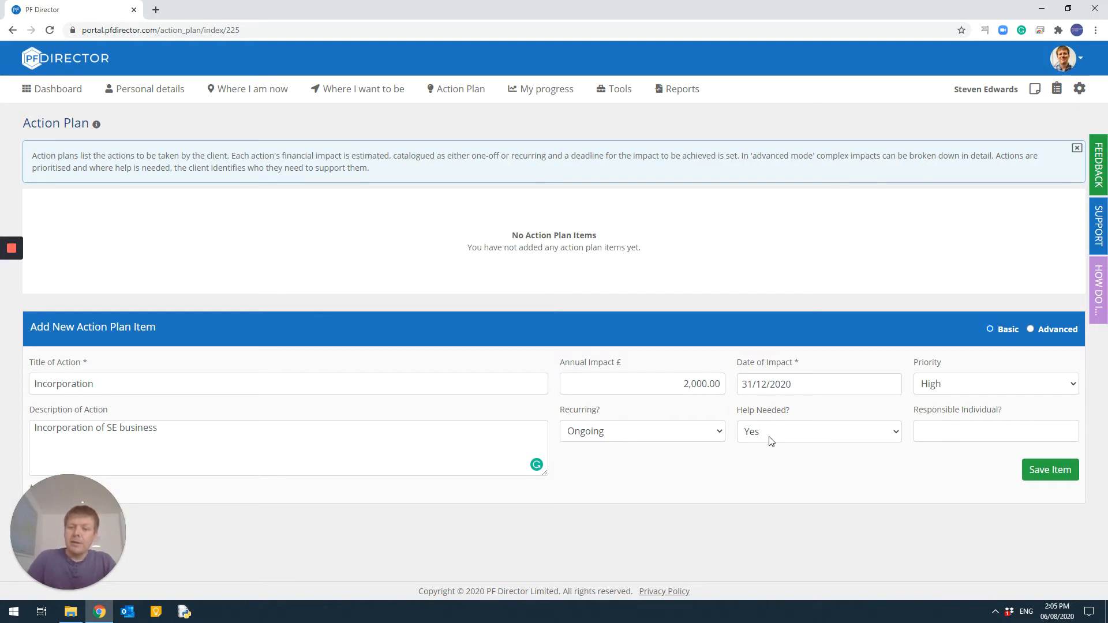
Step: Set the responsible individual to AnAccountant and save the action plan item
{"action": "left_click", "coordinate": [941, 432]}
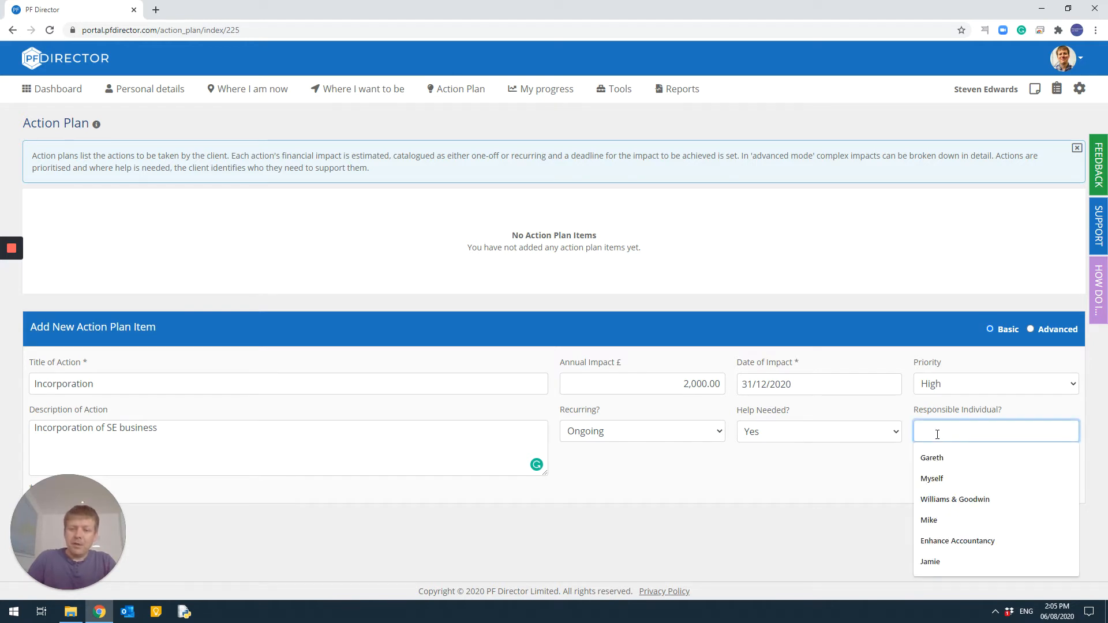
{"action": "type", "text": "AnAccountant"}
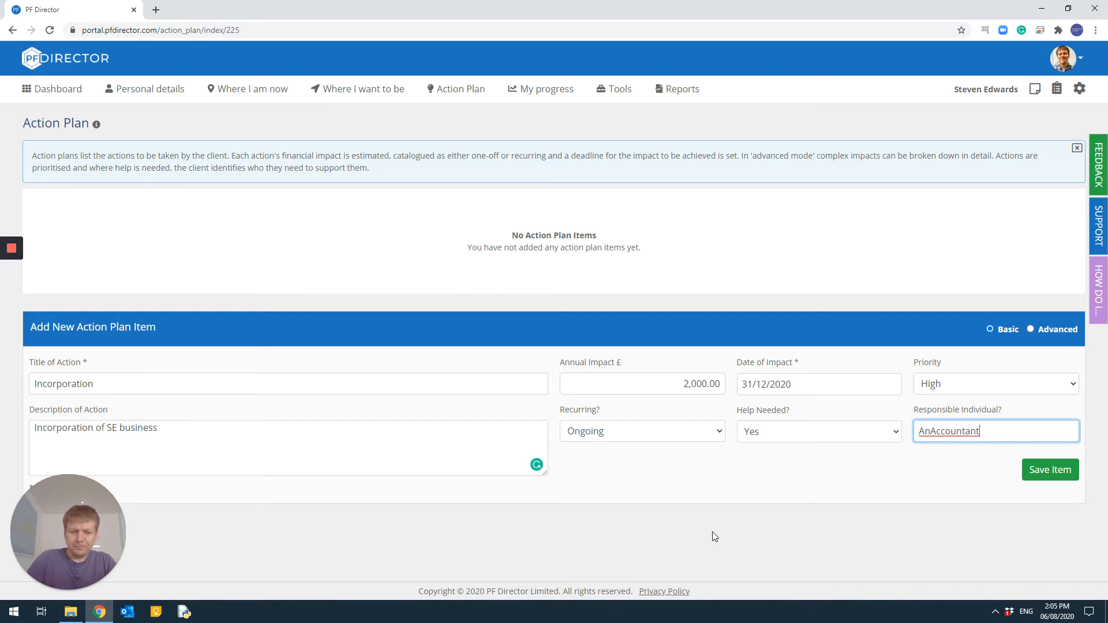
{"action": "left_click", "coordinate": [764, 489]}
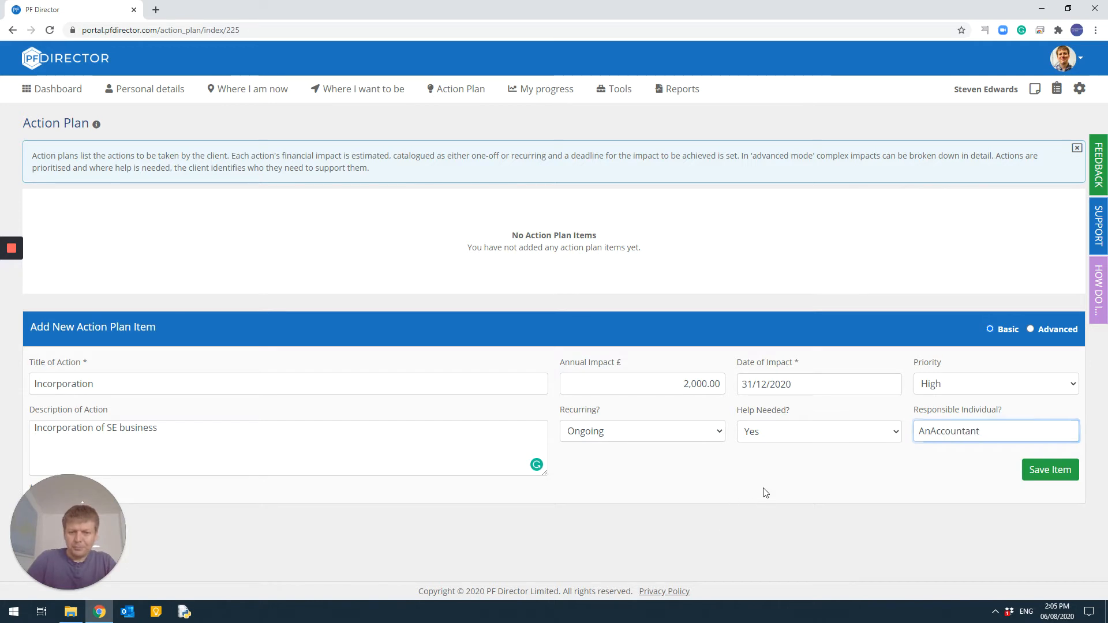
{"action": "left_click", "coordinate": [1050, 470]}
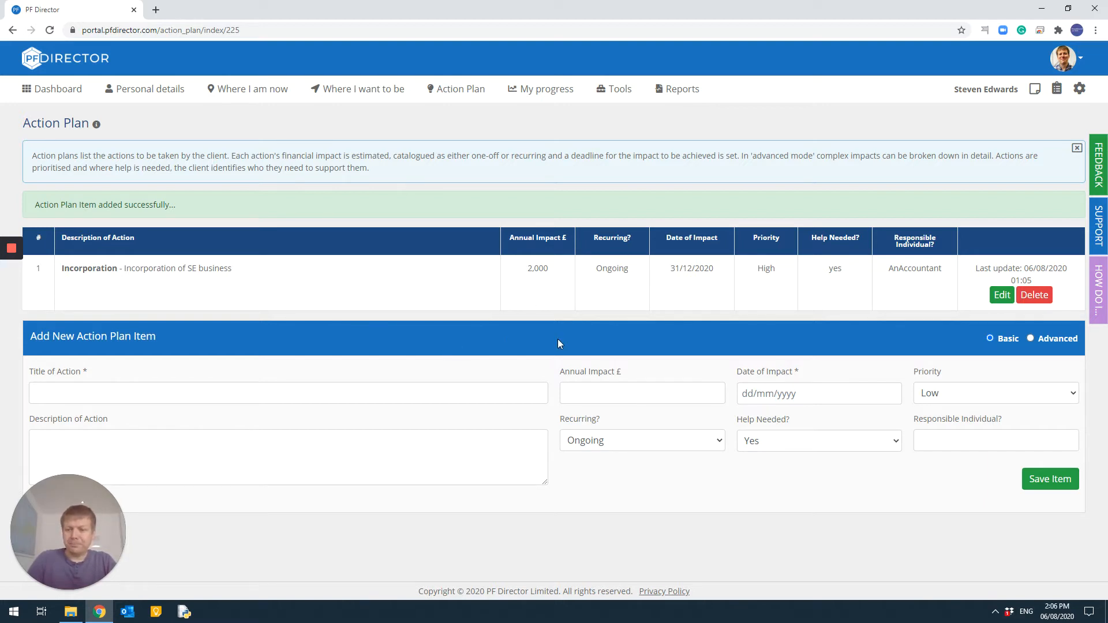
Step: Switch the new item form to Basic mode and enter the title Purchase BTL property
{"action": "left_click", "coordinate": [1031, 339]}
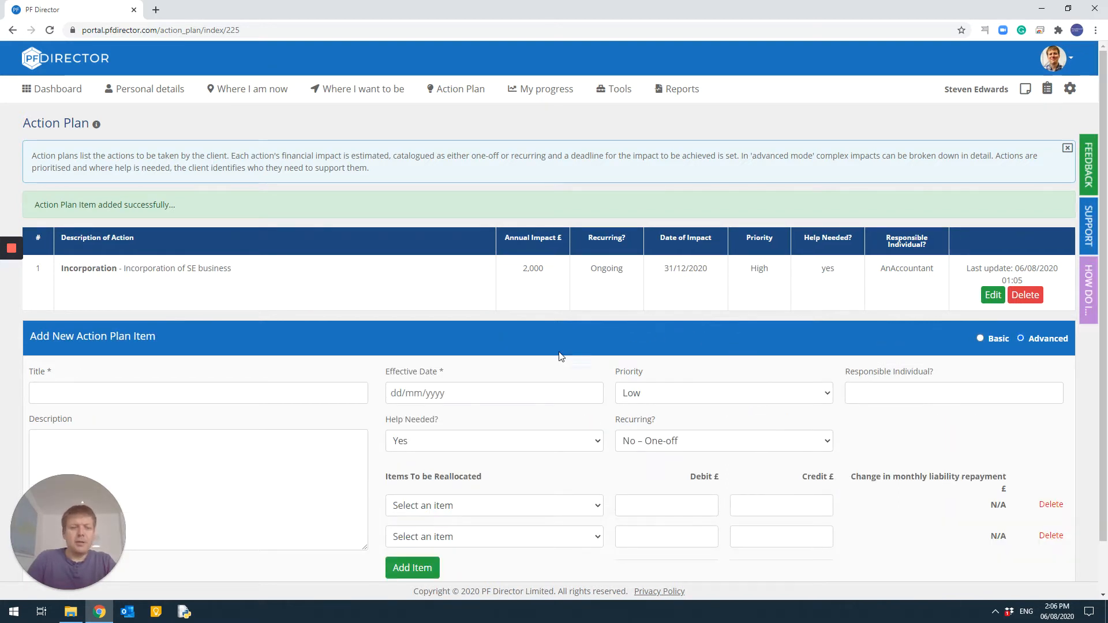
{"action": "scroll", "coordinate": [446, 344], "scroll_direction": "down", "scroll_amount": 1}
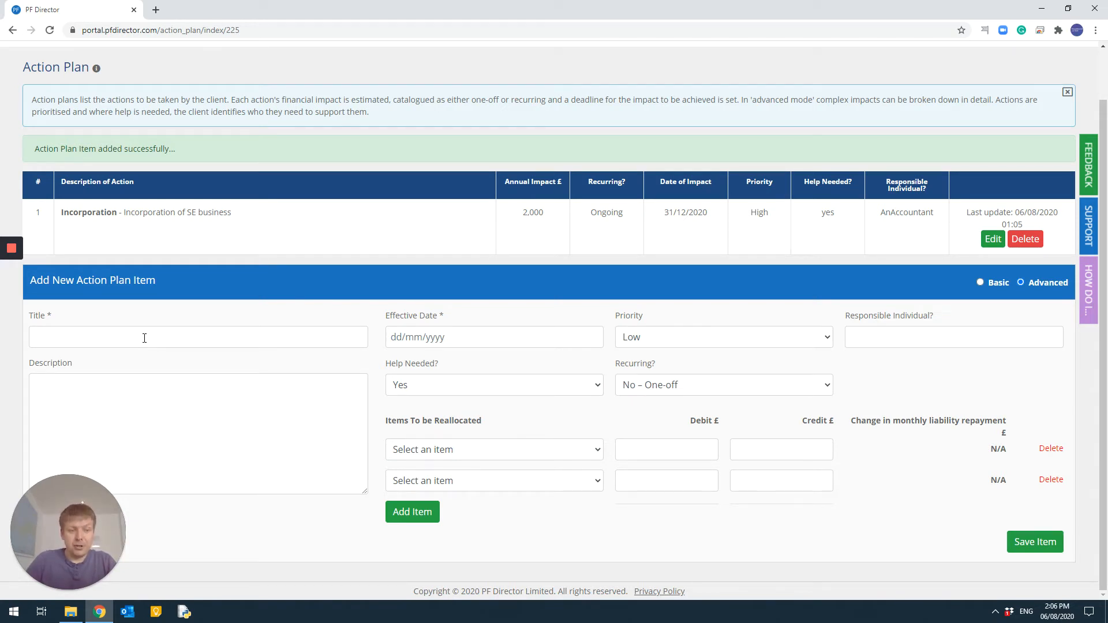
{"action": "left_click", "coordinate": [145, 339]}
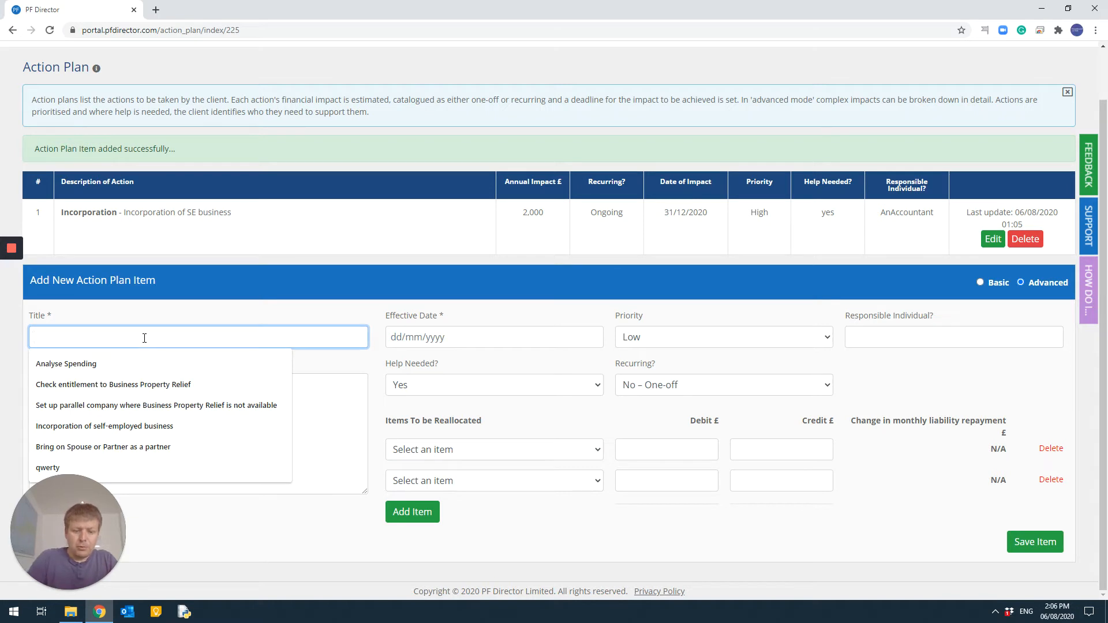
{"action": "type", "text": "Purchase"}
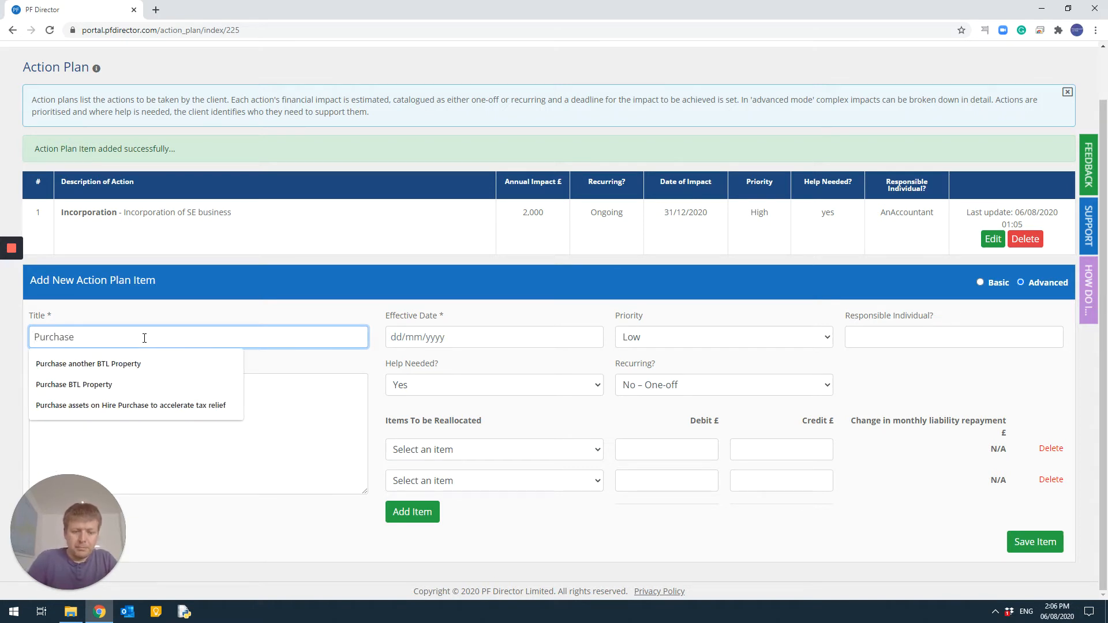
{"action": "type", "text": " BTL property"}
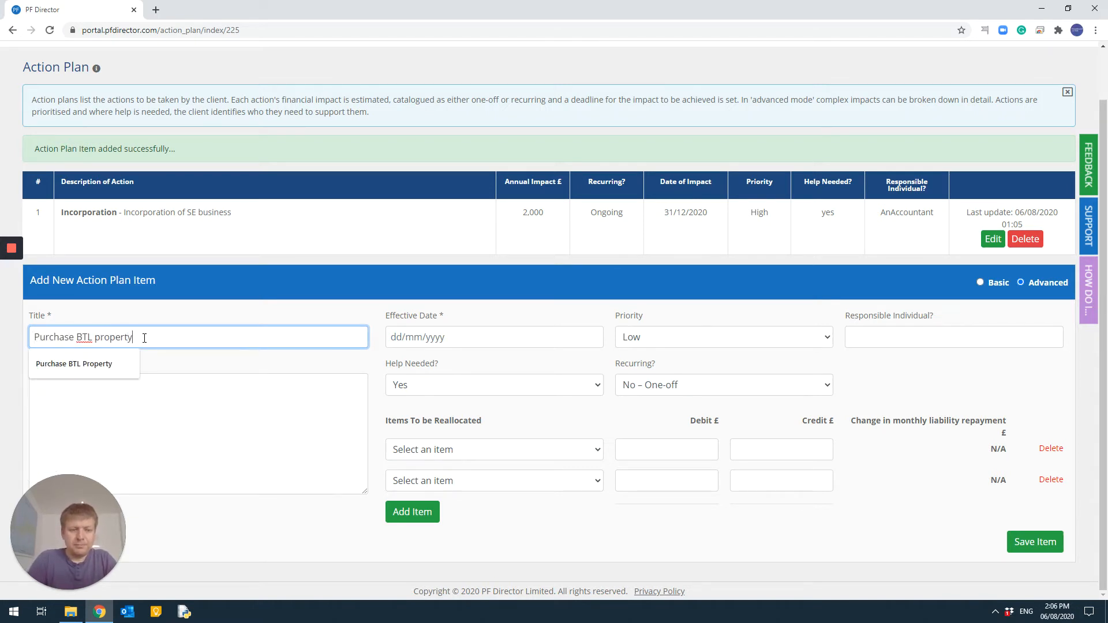
{"action": "left_click", "coordinate": [306, 383]}
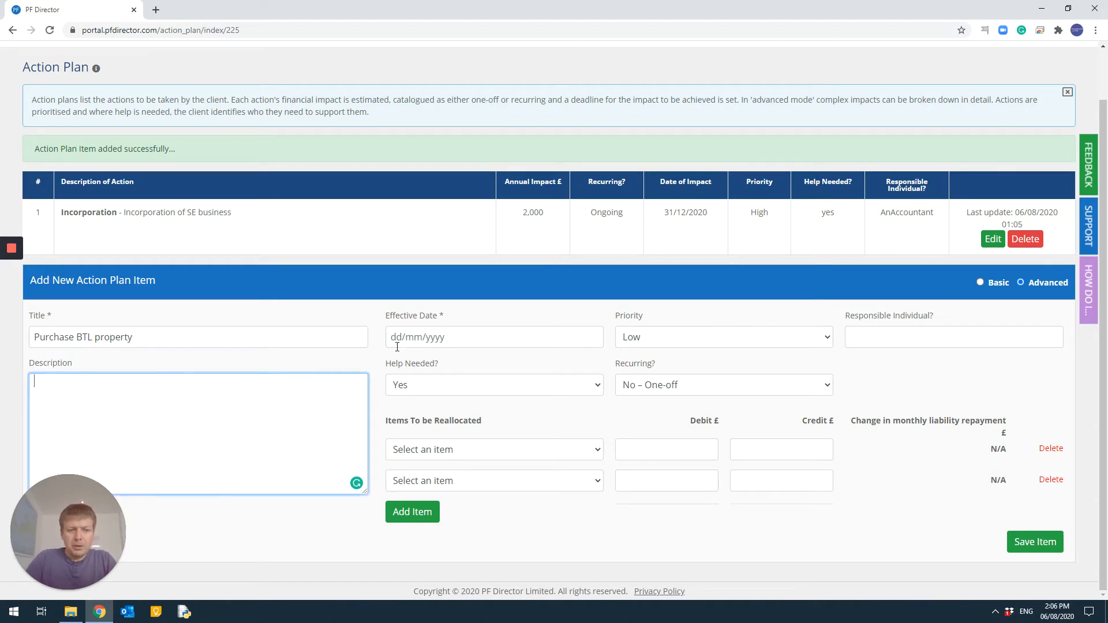
Step: Set the effective date to 31/03/2023
{"action": "left_click", "coordinate": [426, 337]}
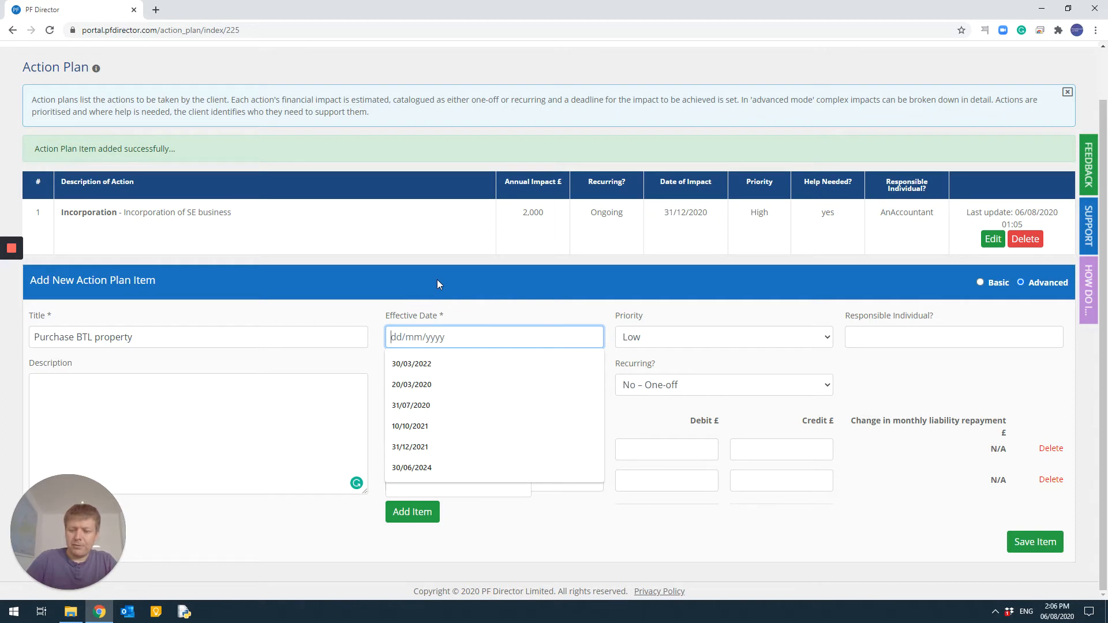
{"action": "type", "text": "31/03/20"}
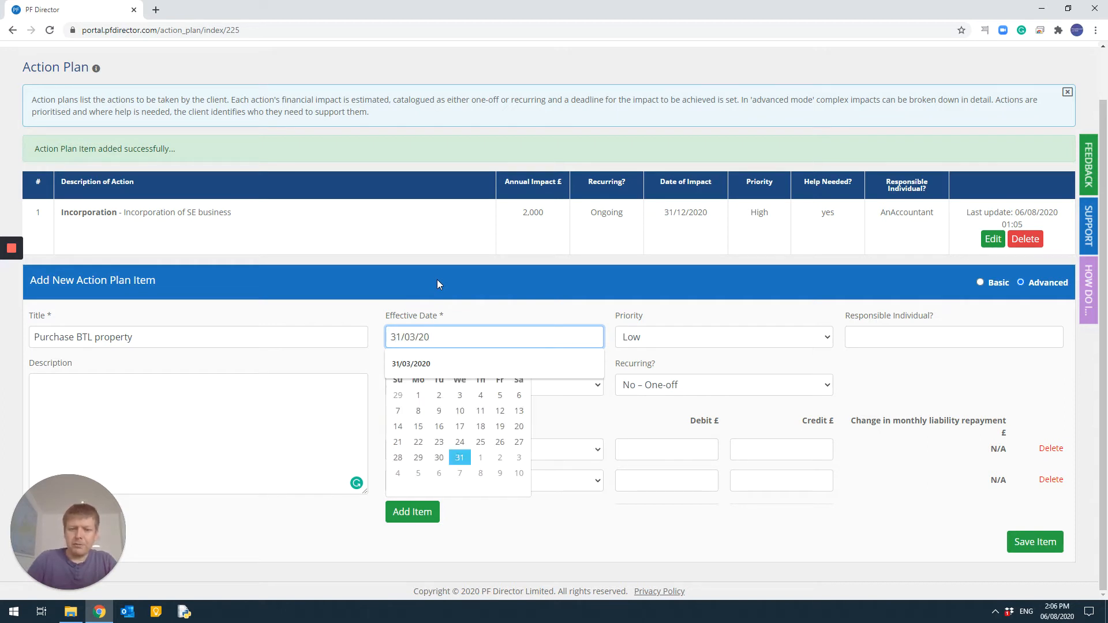
{"action": "type", "text": "23"}
{"action": "key", "text": "Tab"}
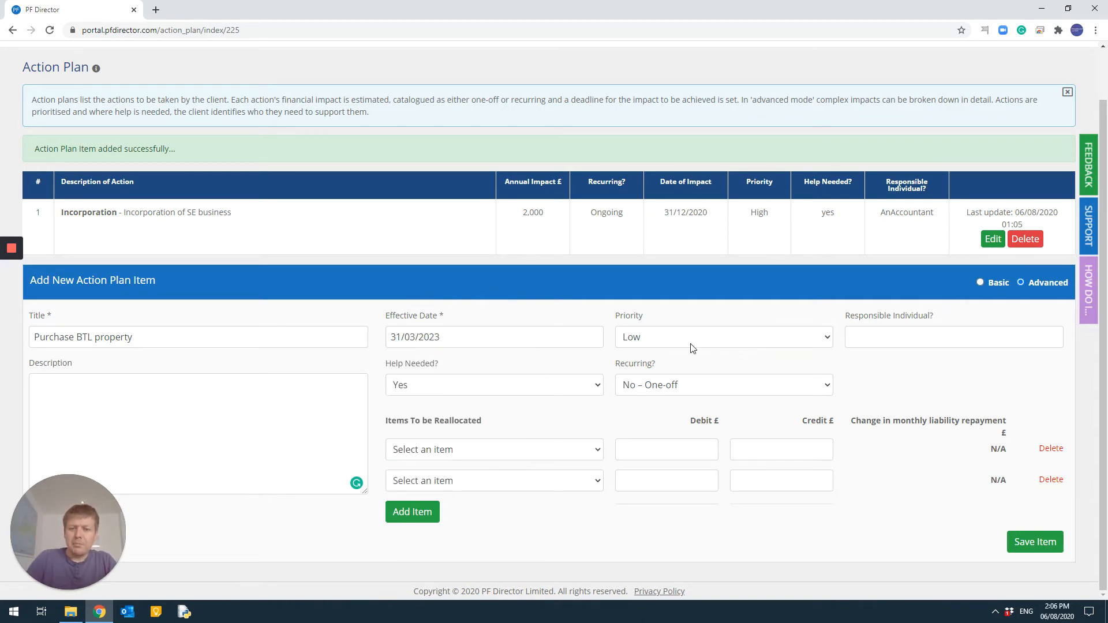
Step: Set the priority to Medium and the responsible individual to Client
{"action": "left_click", "coordinate": [691, 344]}
{"action": "left_click", "coordinate": [690, 363]}
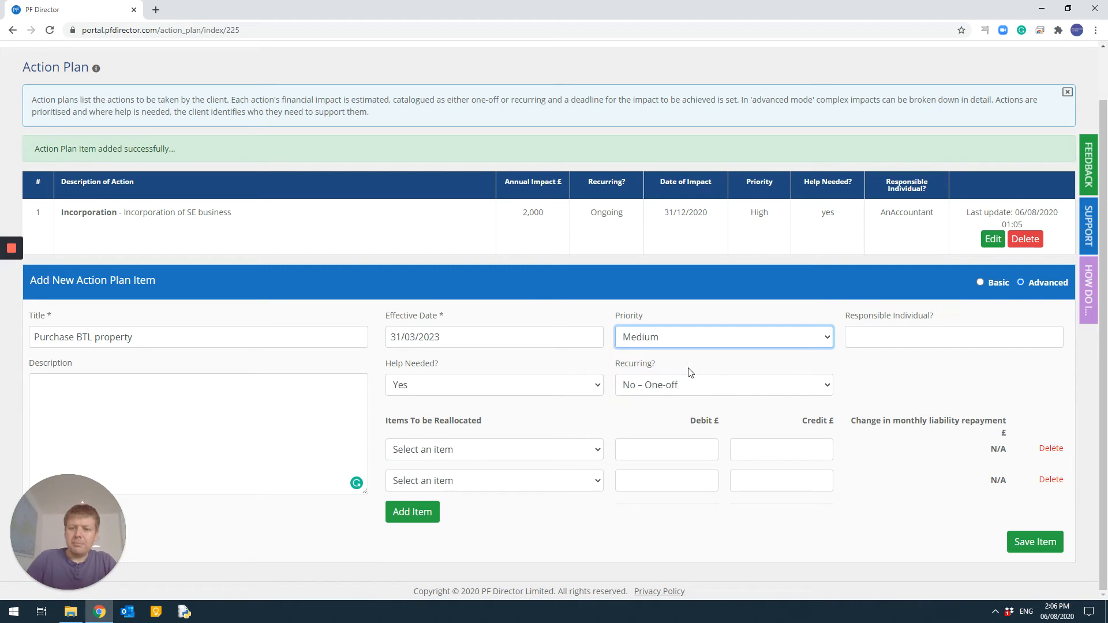
{"action": "left_click", "coordinate": [879, 339]}
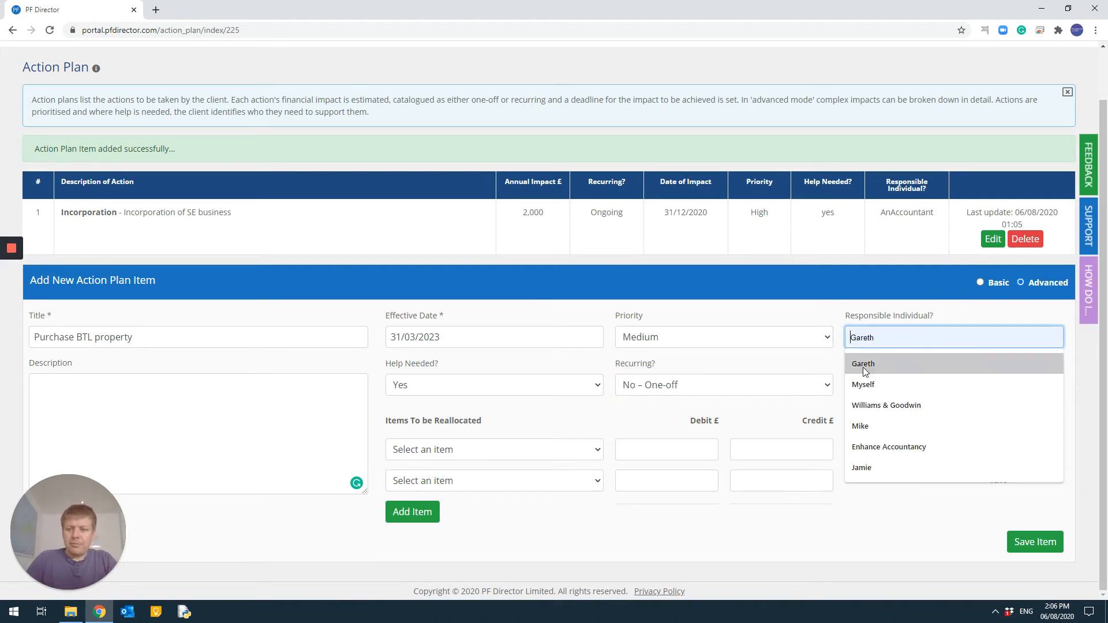
{"action": "type", "text": "Client"}
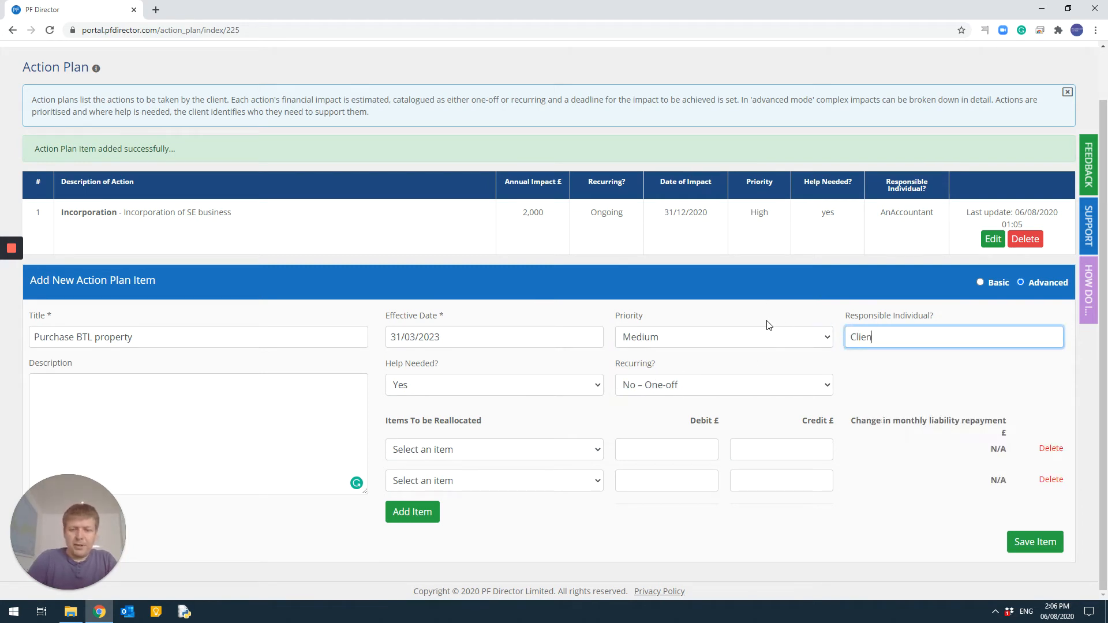
Step: Set Help Needed to No
{"action": "left_click", "coordinate": [456, 388]}
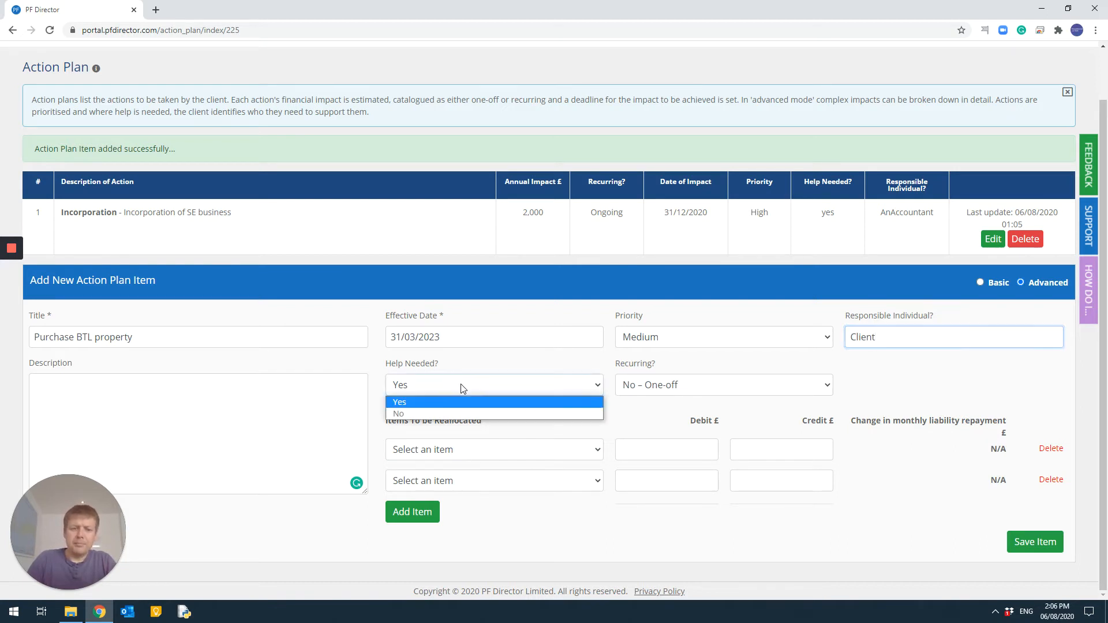
{"action": "left_click", "coordinate": [437, 415]}
{"action": "left_click", "coordinate": [624, 420]}
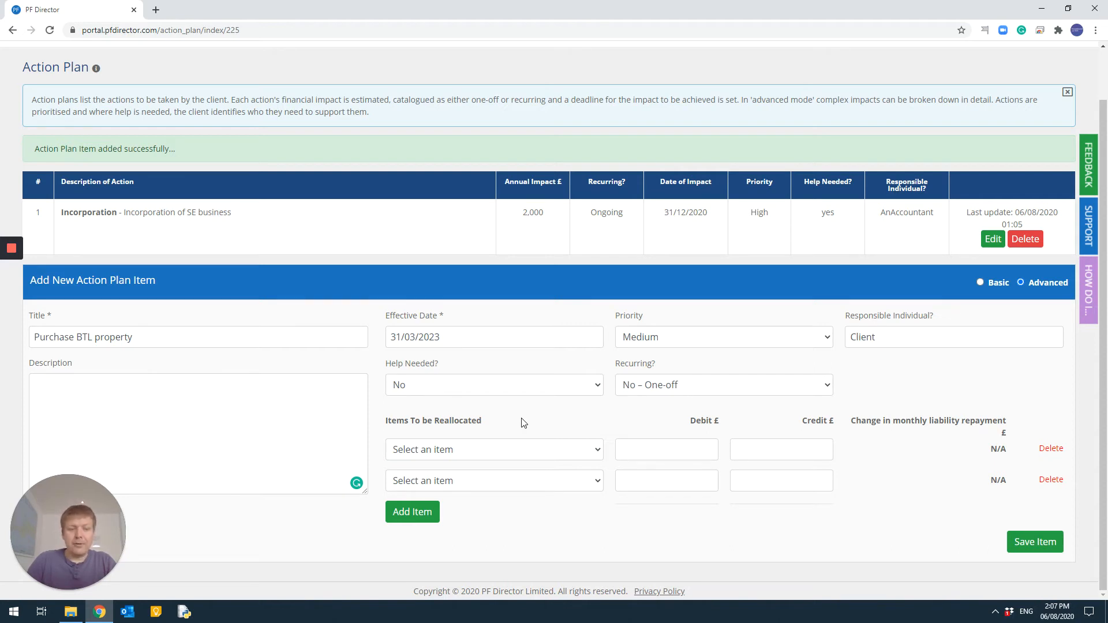
Step: Create a new residential property asset named New Property, a house for Second Home (Buy to Let), as the first reallocated item
{"action": "left_click", "coordinate": [478, 452]}
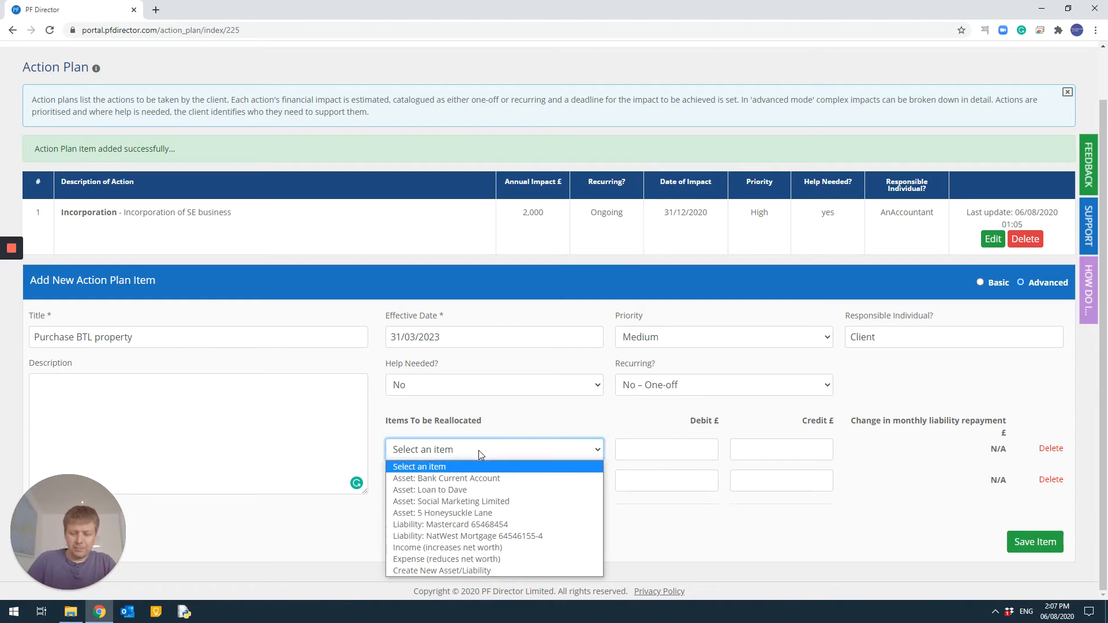
{"action": "left_click", "coordinate": [462, 572]}
{"action": "left_click", "coordinate": [476, 128]}
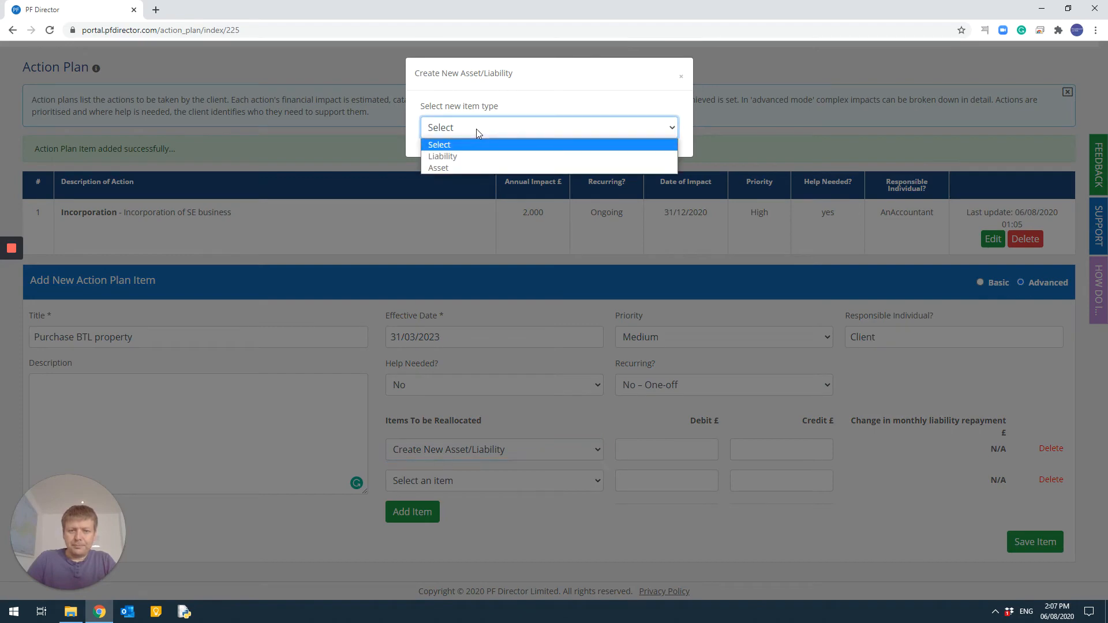
{"action": "left_click", "coordinate": [484, 168]}
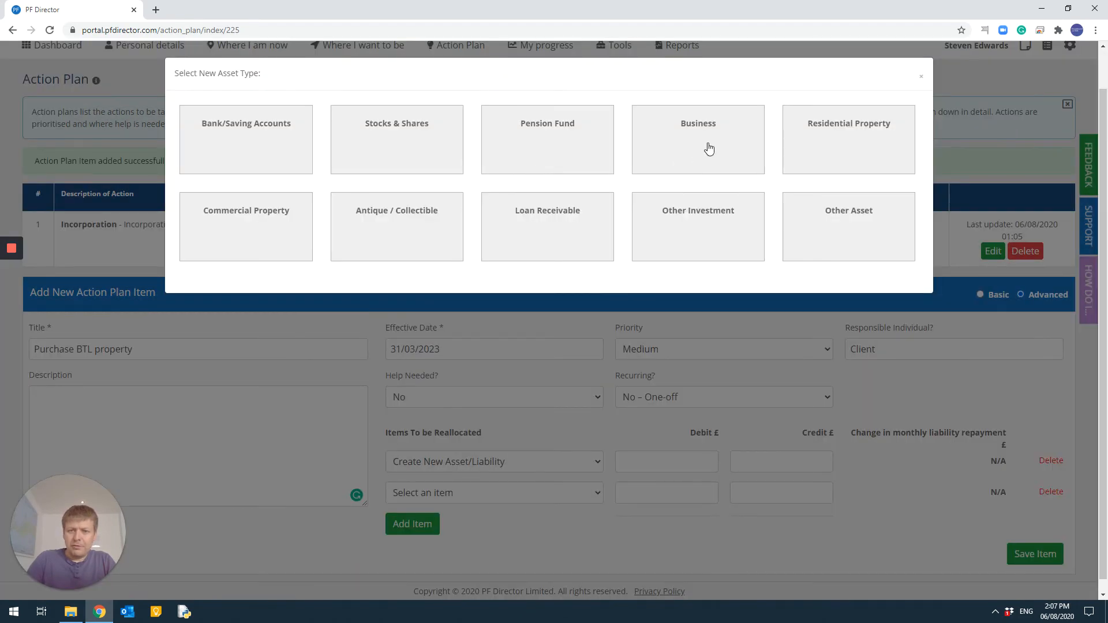
{"action": "left_click", "coordinate": [839, 134]}
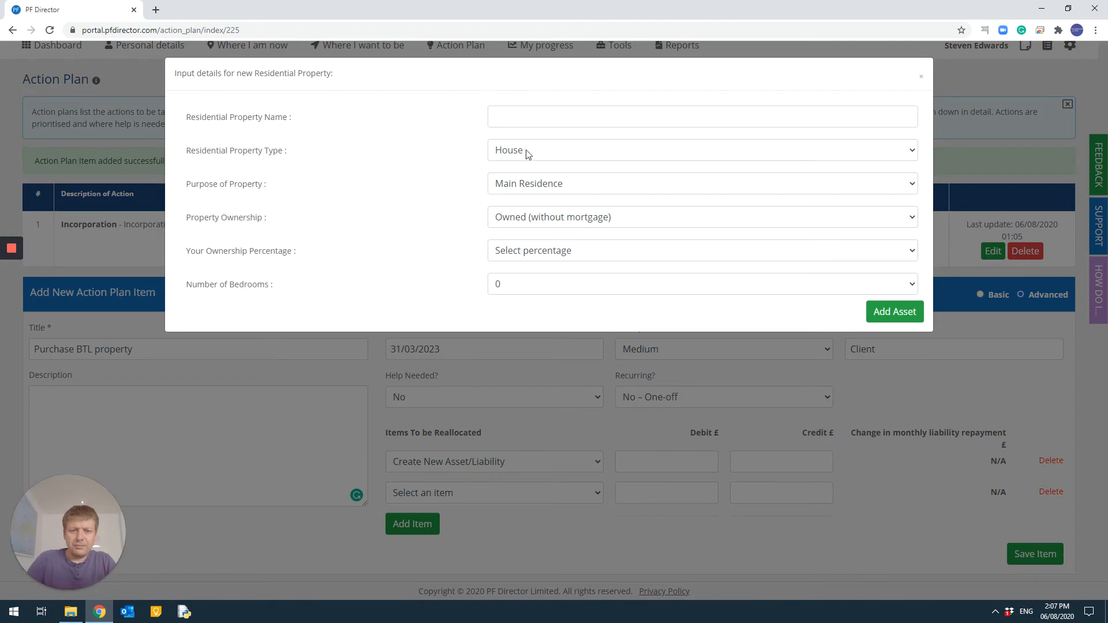
{"action": "left_click", "coordinate": [527, 153]}
{"action": "left_click", "coordinate": [522, 153]}
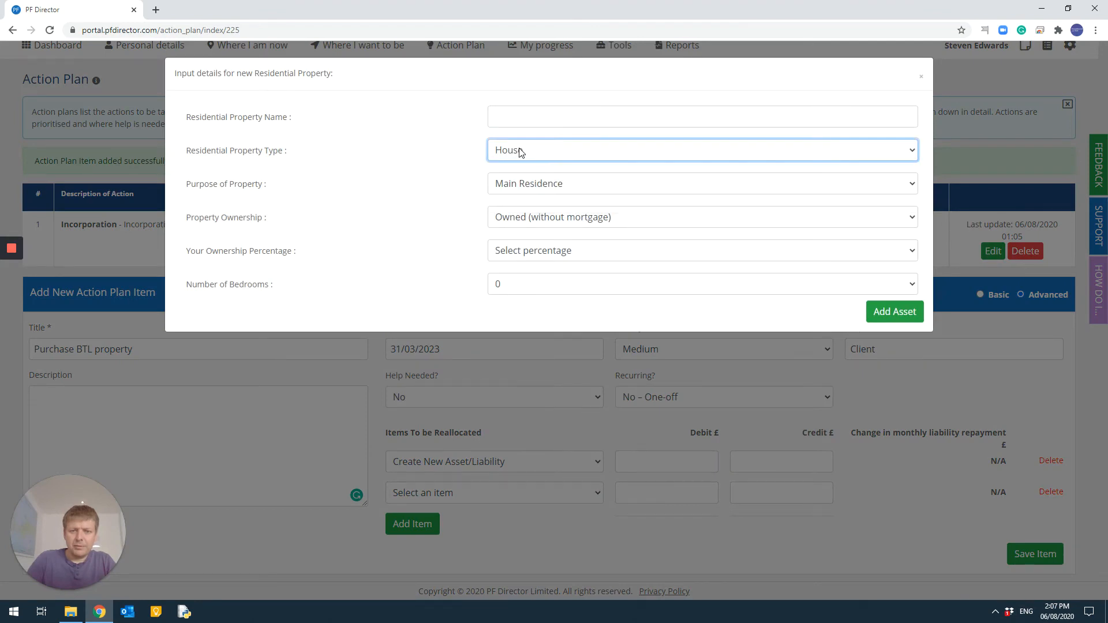
{"action": "left_click", "coordinate": [557, 188]}
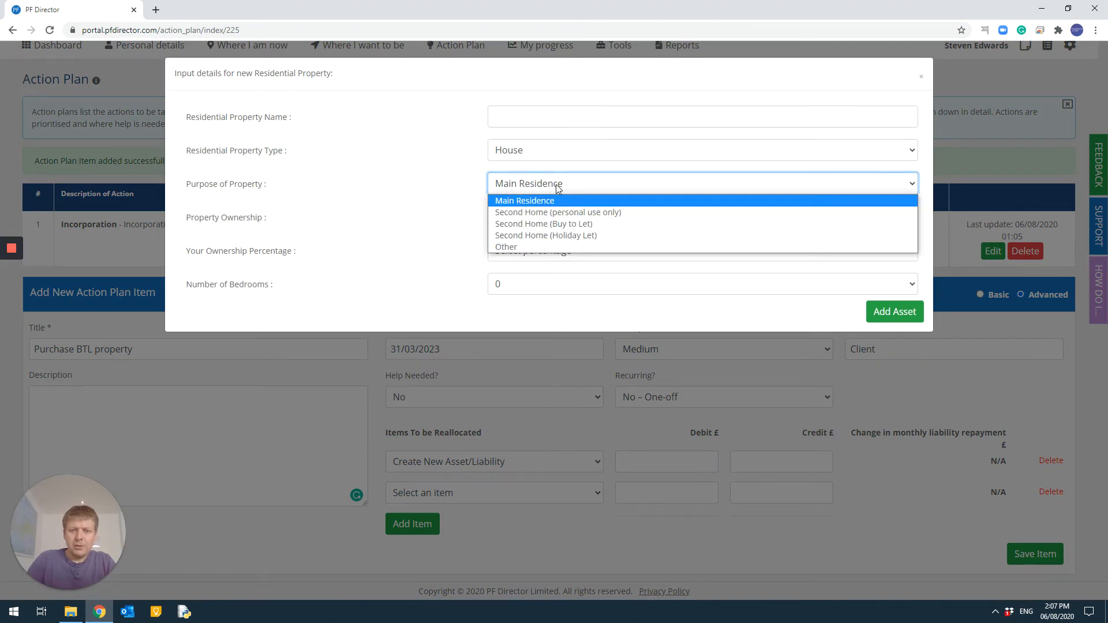
{"action": "left_click", "coordinate": [567, 224]}
{"action": "left_click", "coordinate": [528, 109]}
{"action": "type", "text": "N"}
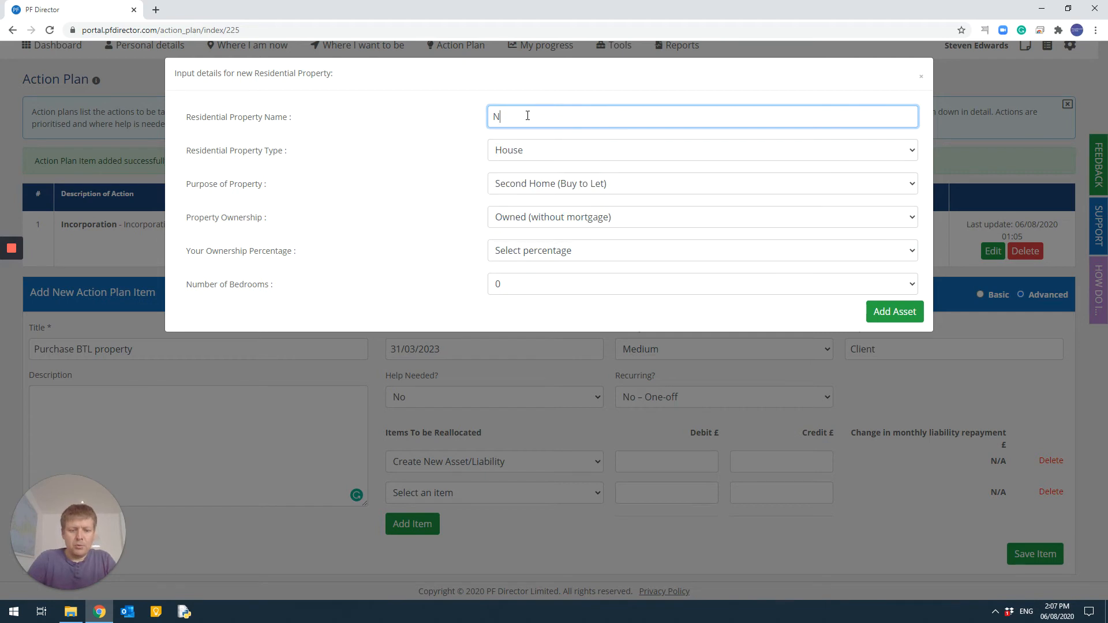
{"action": "type", "text": "ew Property"}
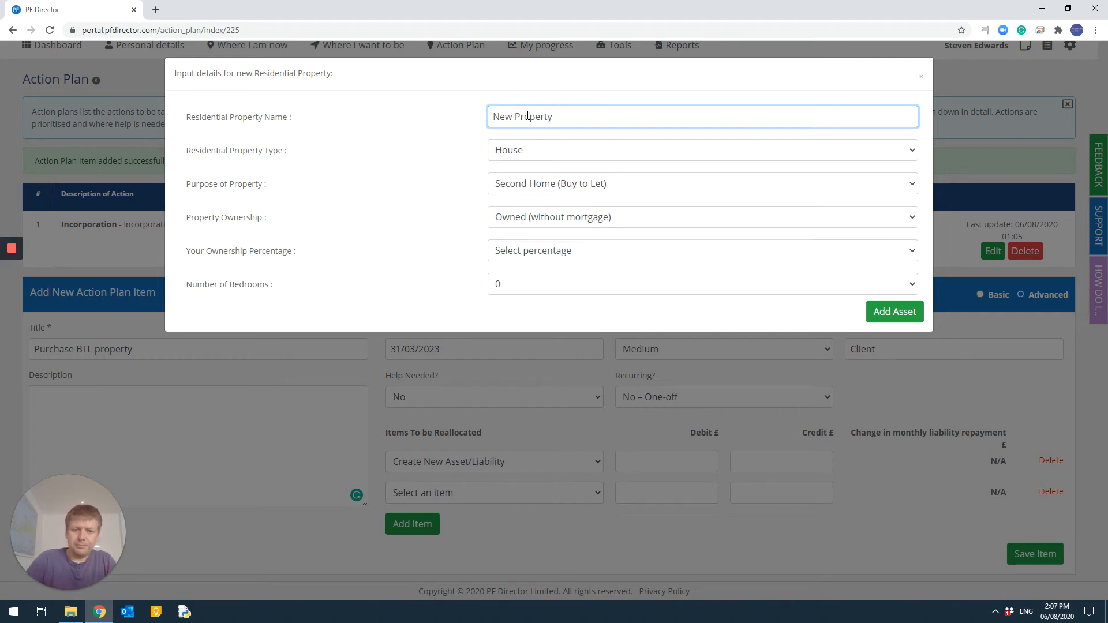
{"action": "left_click", "coordinate": [893, 318]}
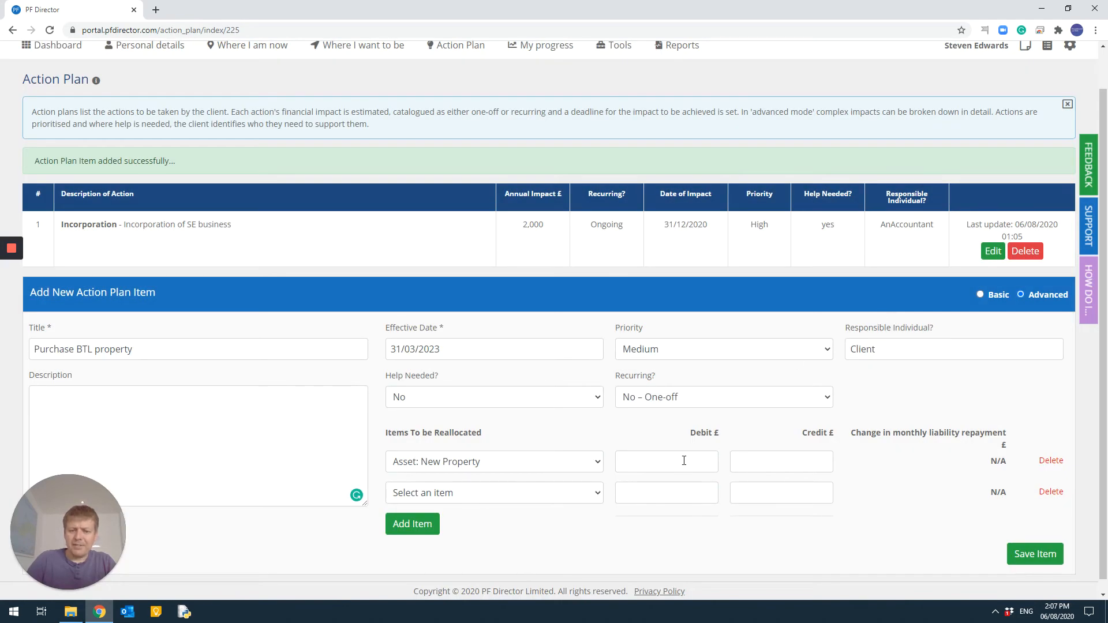
Step: Enter a debit of 250,000 for the New Property item
{"action": "left_click", "coordinate": [684, 461]}
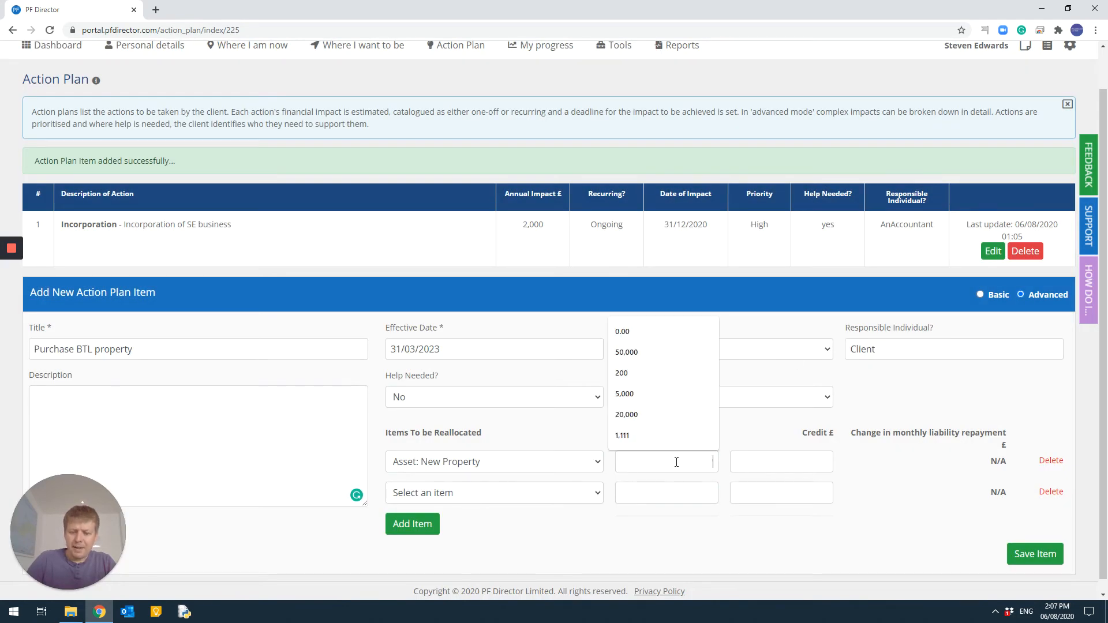
{"action": "type", "text": "250,"}
{"action": "type", "text": "00"}
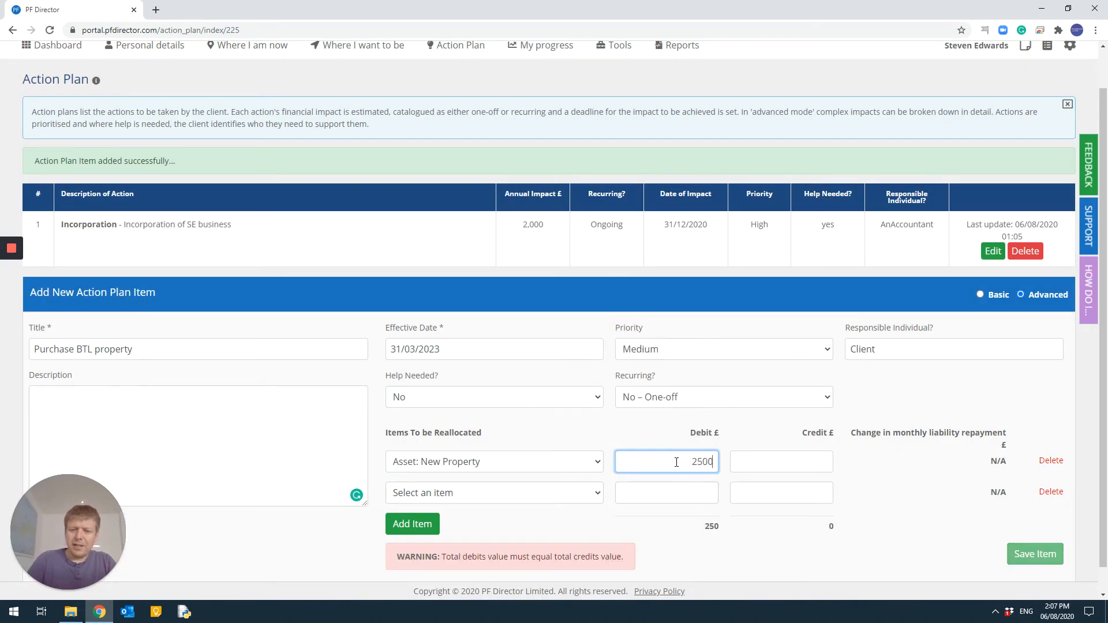
{"action": "type", "text": "00"}
{"action": "key", "text": "Tab"}
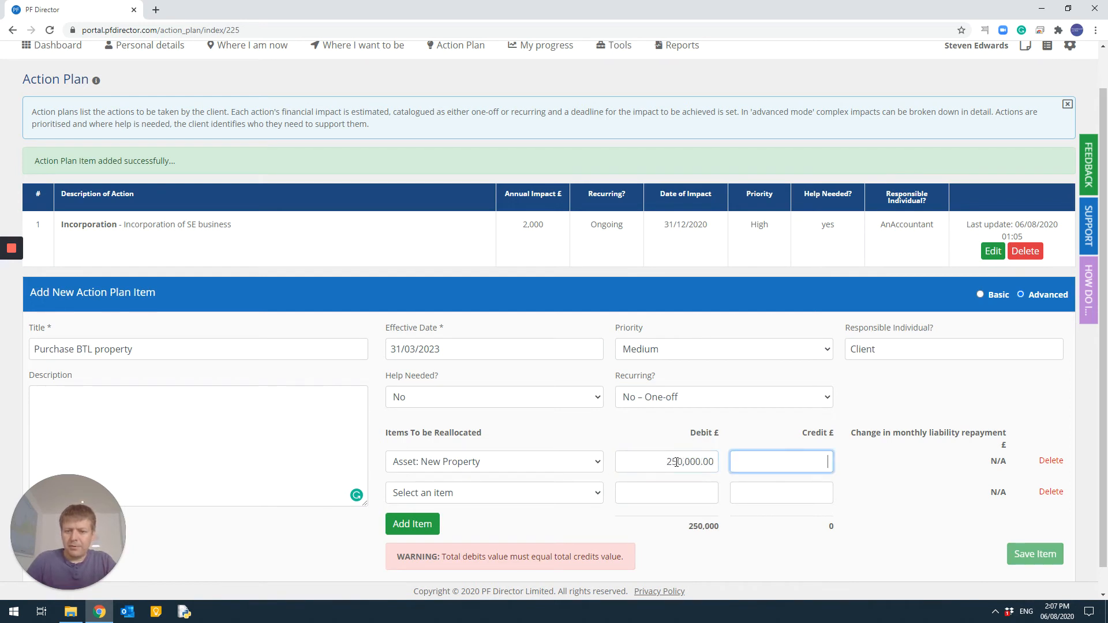
Step: Create a new mortgage liability named New Property Mortgage, related to New Property, as the second reallocated item
{"action": "left_click", "coordinate": [450, 489]}
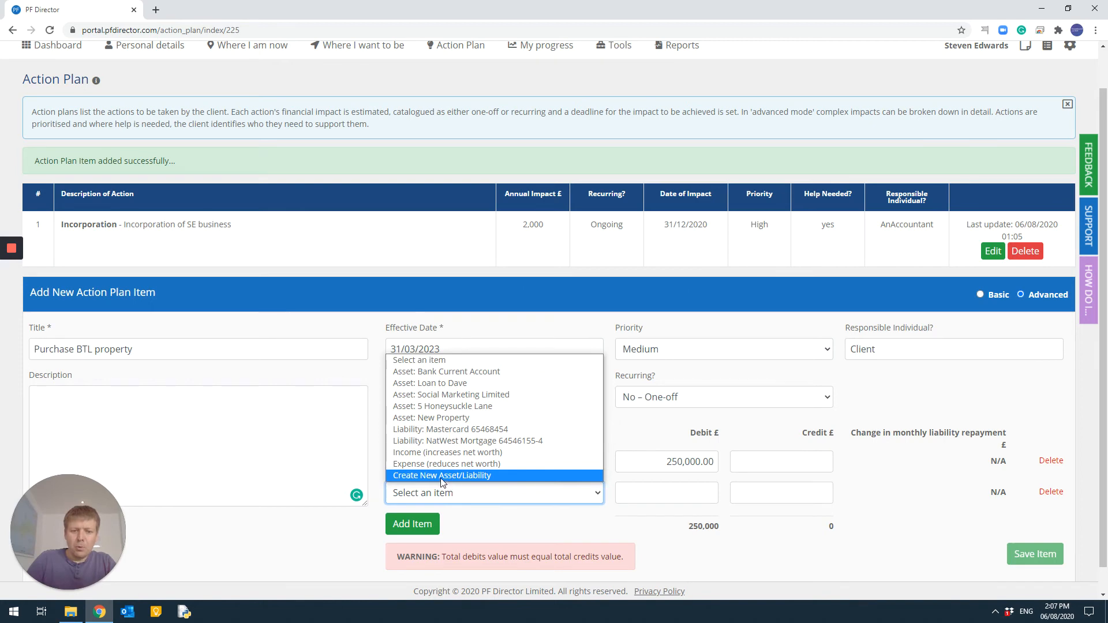
{"action": "left_click", "coordinate": [436, 474]}
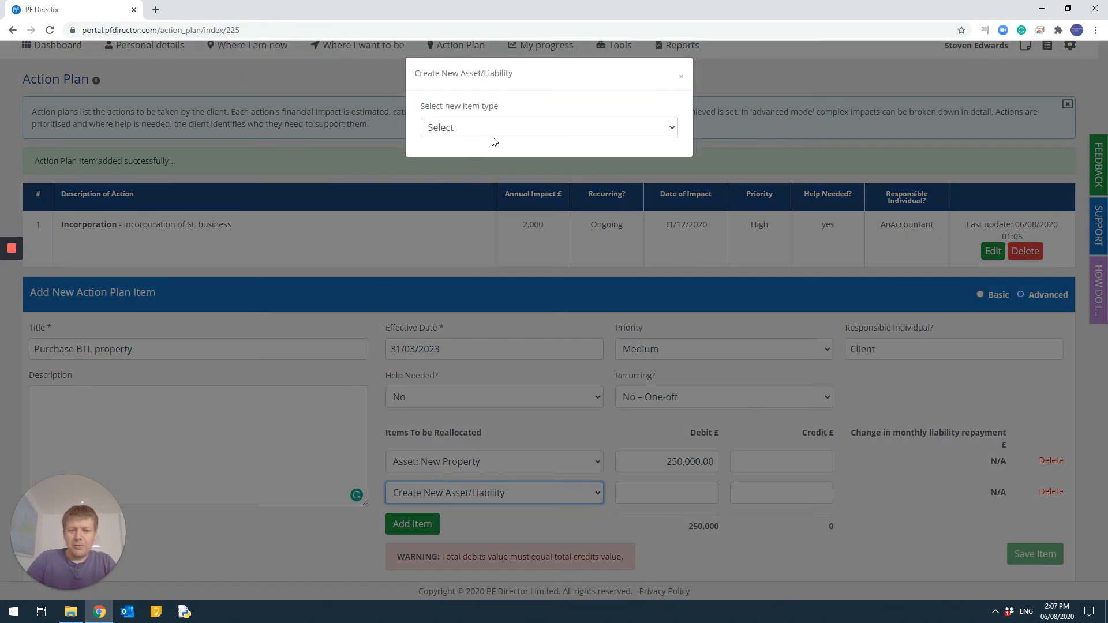
{"action": "left_click", "coordinate": [496, 128]}
{"action": "left_click", "coordinate": [485, 153]}
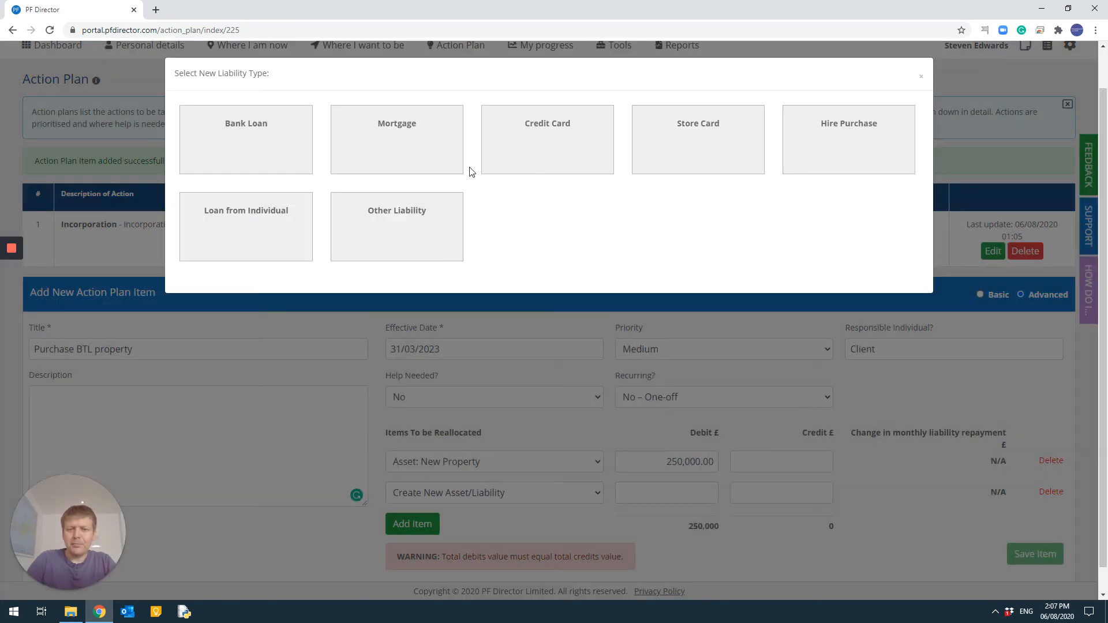
{"action": "left_click", "coordinate": [365, 139]}
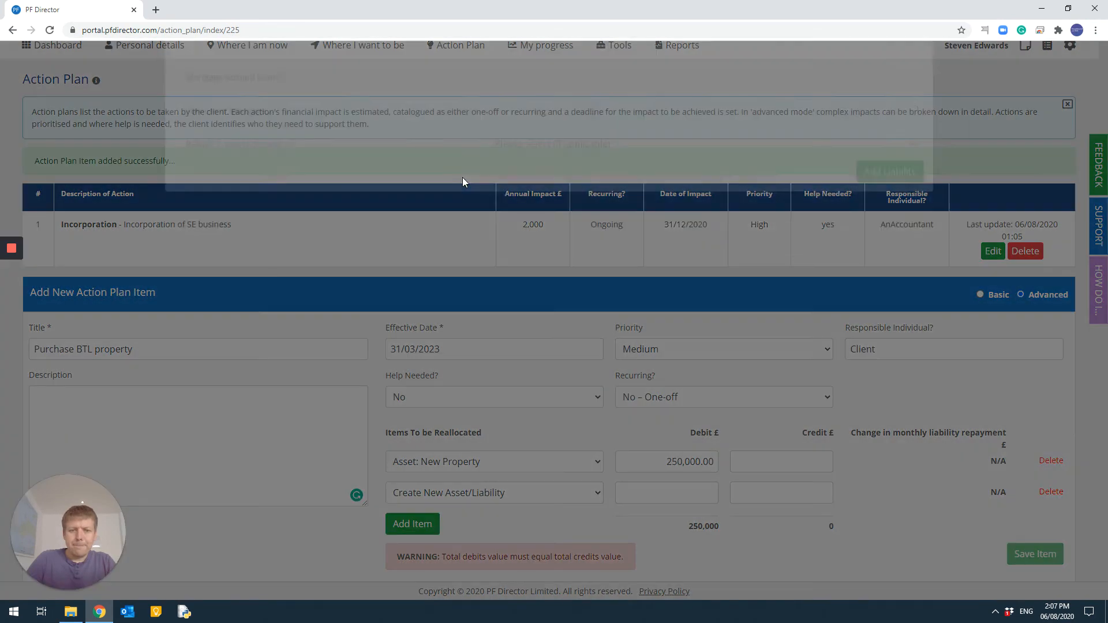
{"action": "left_click", "coordinate": [568, 117]}
{"action": "type", "text": "Ne"}
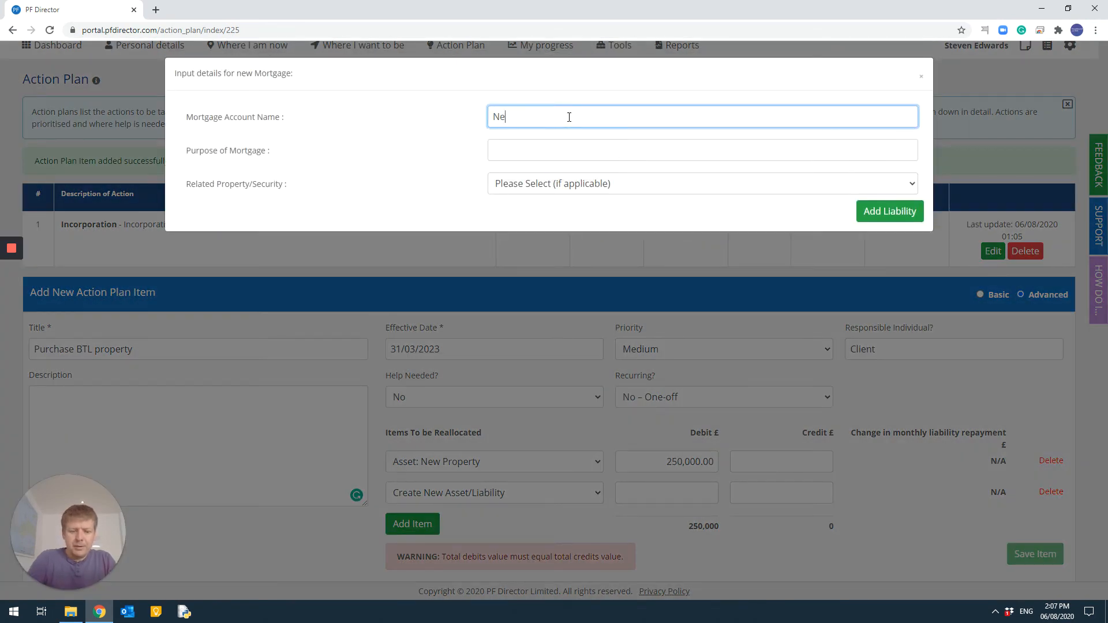
{"action": "type", "text": "w Property Mortgage"}
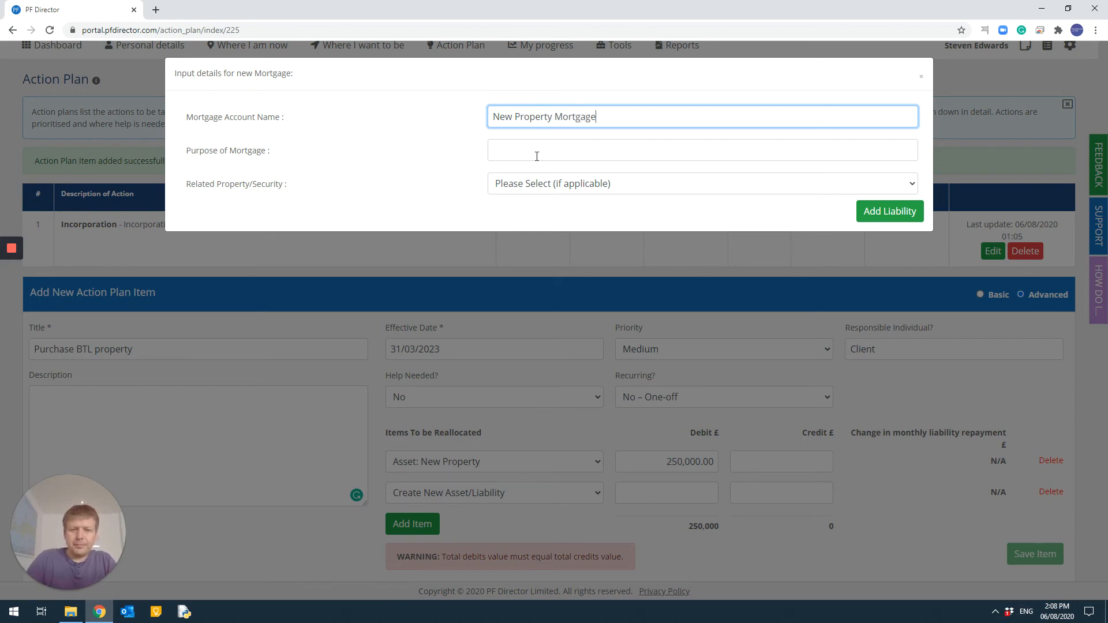
{"action": "left_click", "coordinate": [613, 184]}
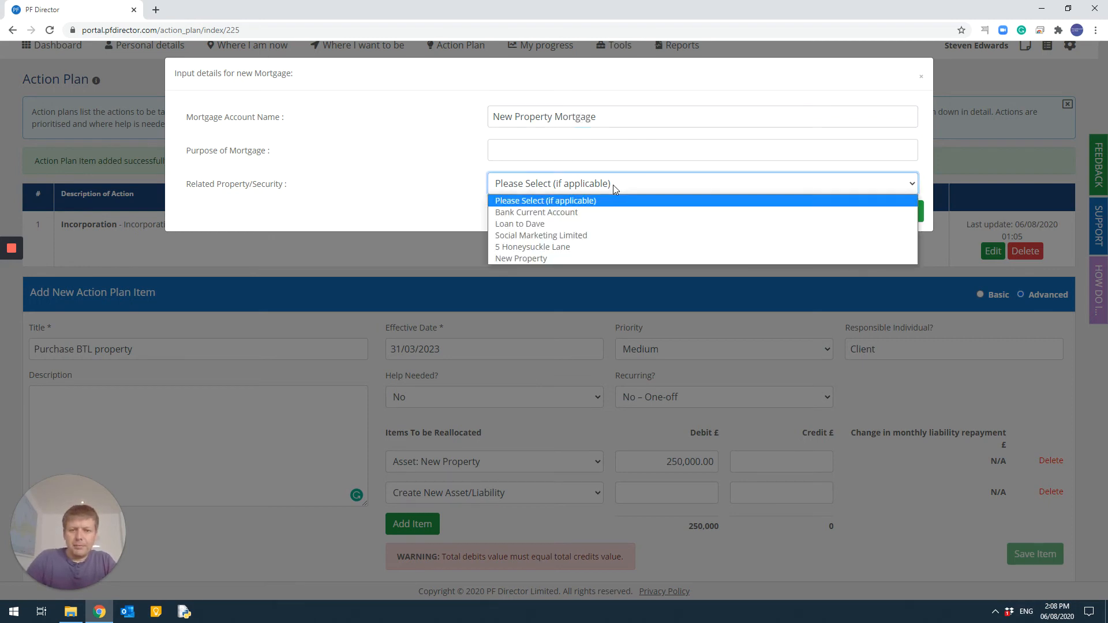
{"action": "left_click", "coordinate": [599, 259]}
{"action": "left_click", "coordinate": [887, 215]}
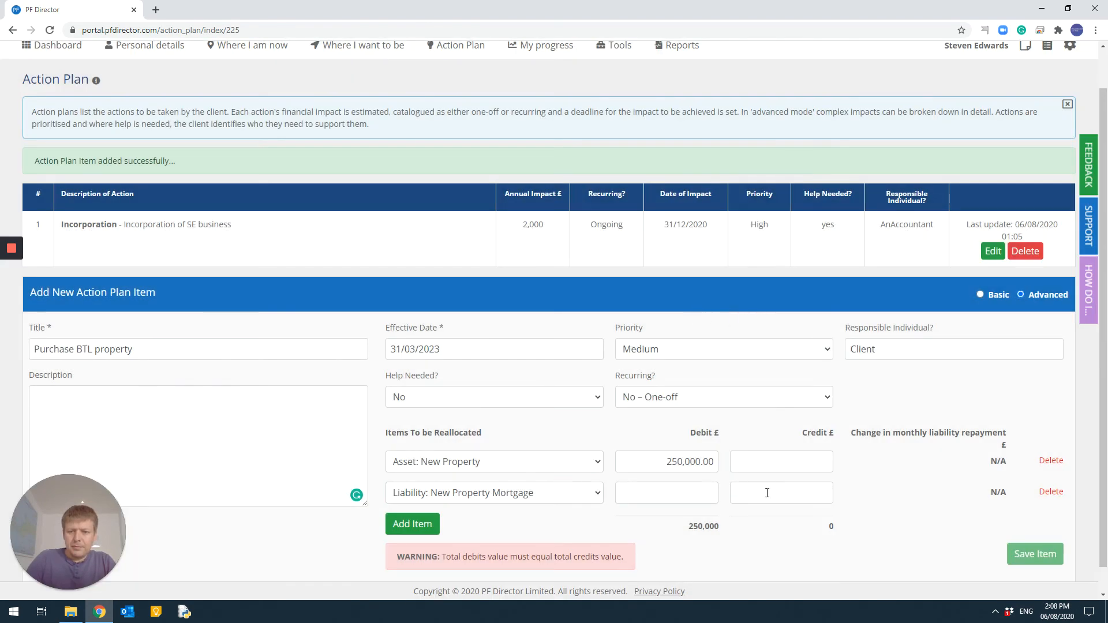
Step: Enter a credit of 150,000 for the New Property Mortgage item
{"action": "left_click", "coordinate": [755, 492]}
{"action": "type", "text": "150"}
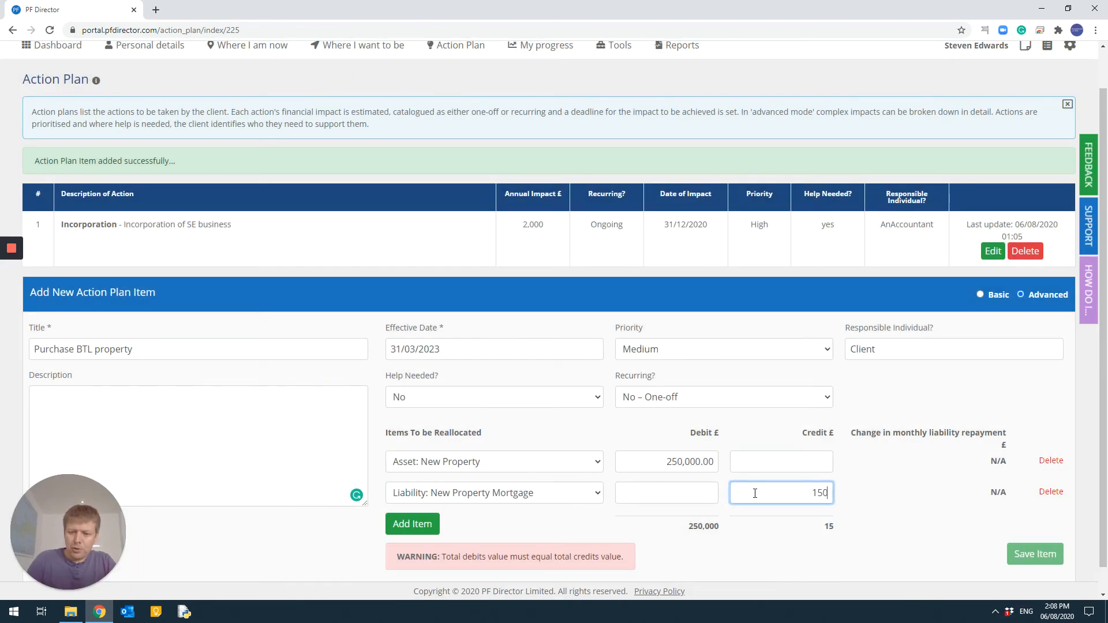
{"action": "type", "text": ",00000"}
{"action": "key", "text": "Tab"}
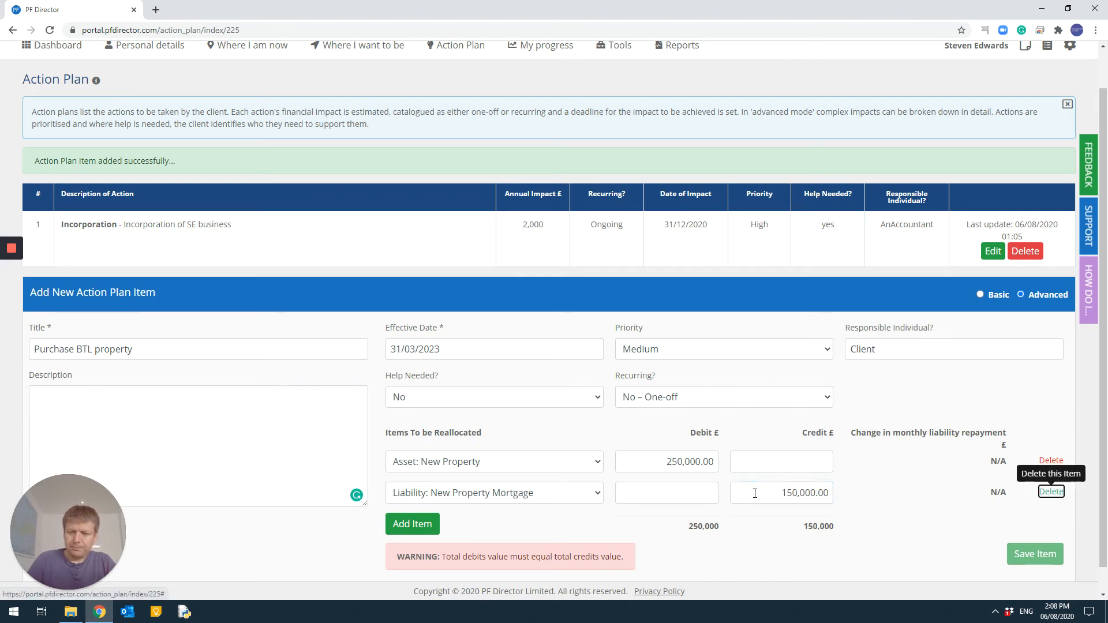
Step: Add an Expense (reduces net worth) reallocation row with a debit of 4000
{"action": "scroll", "coordinate": [404, 496], "scroll_direction": "down", "scroll_amount": 1}
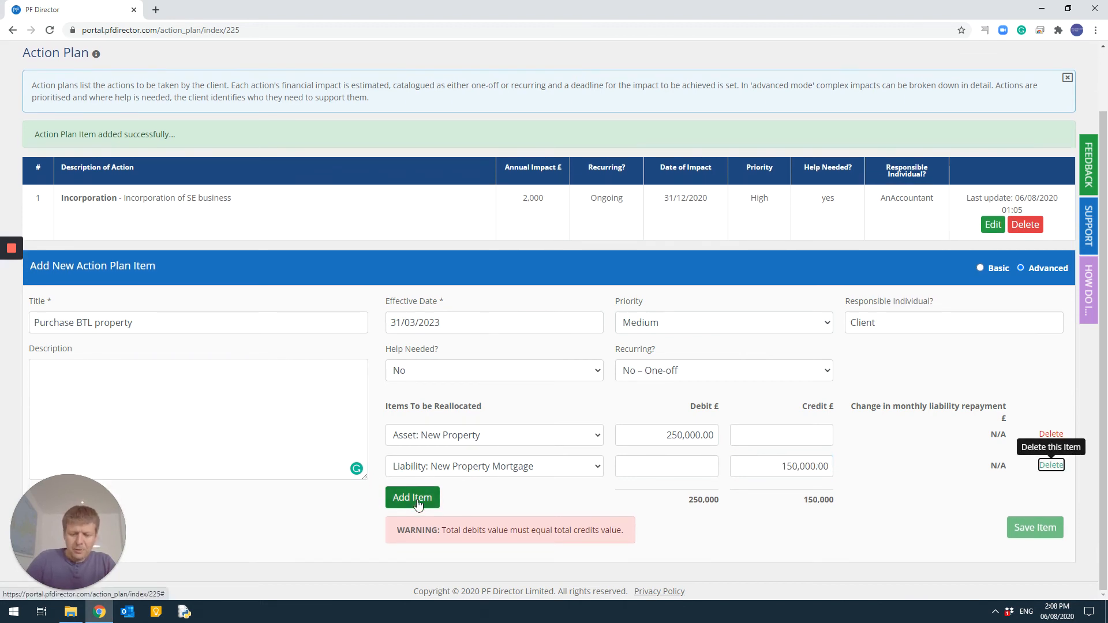
{"action": "left_click", "coordinate": [419, 505]}
{"action": "left_click", "coordinate": [511, 470]}
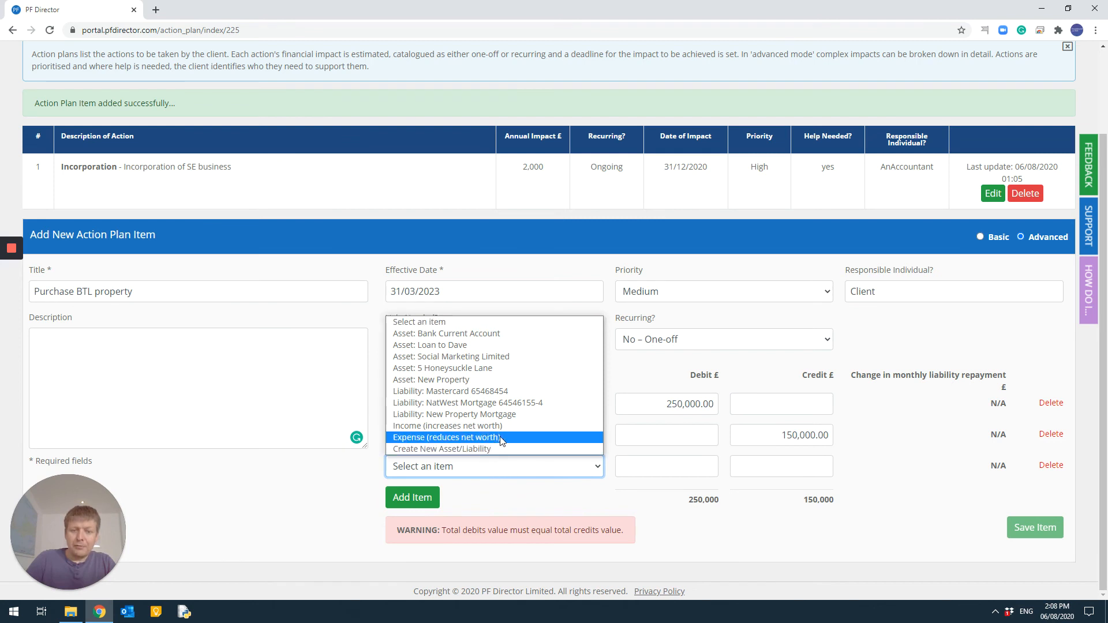
{"action": "left_click", "coordinate": [471, 439]}
{"action": "left_click", "coordinate": [677, 463]}
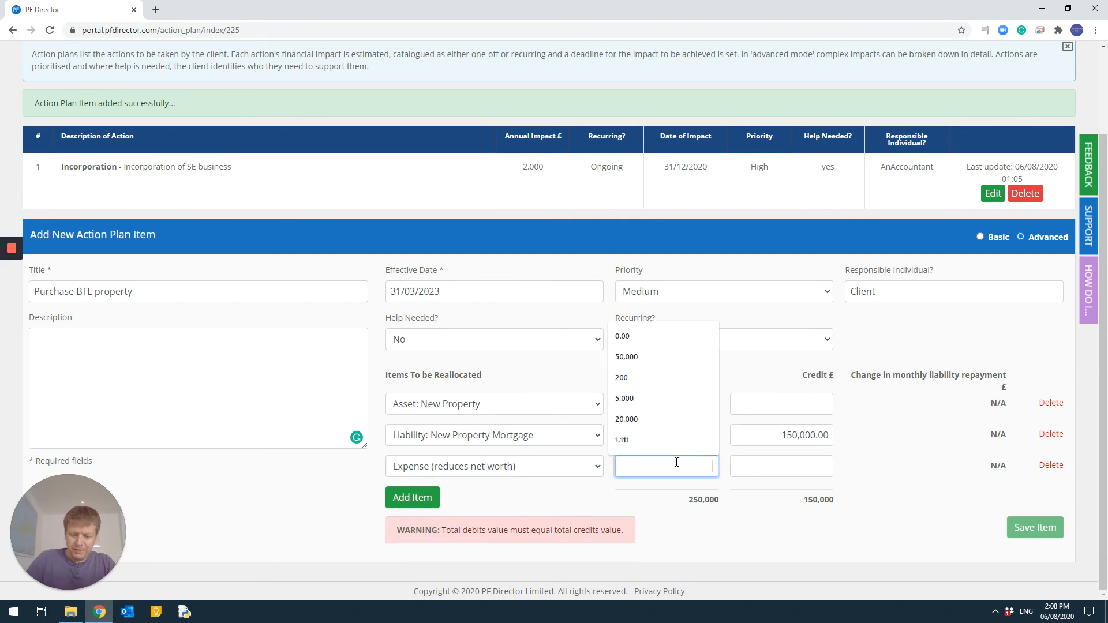
{"action": "type", "text": "4000"}
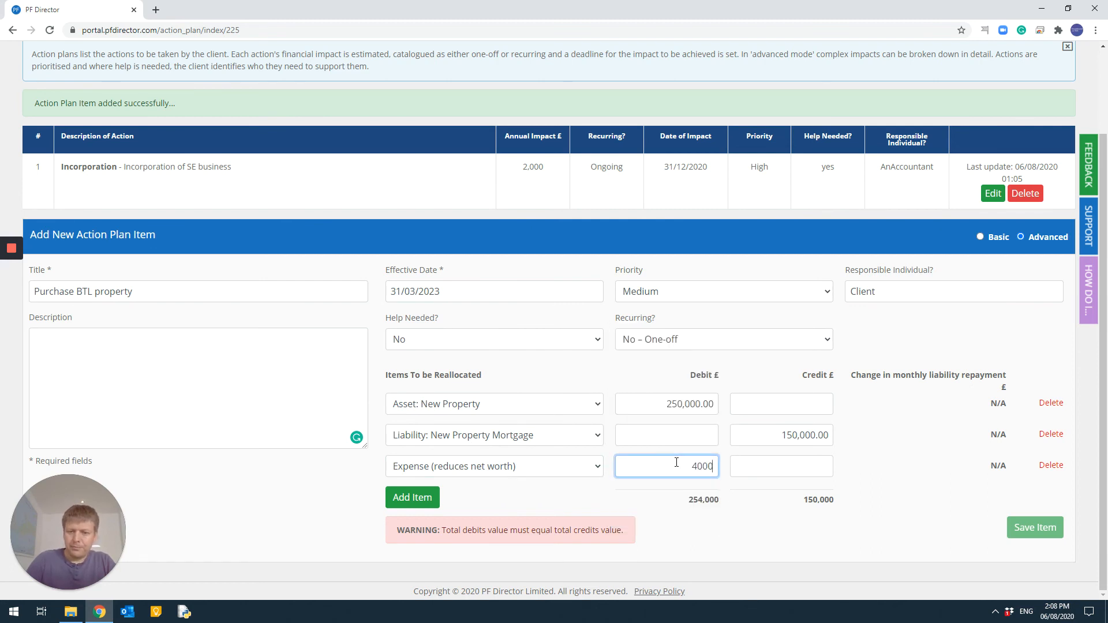
{"action": "key", "text": "Tab"}
Step: Add a Bank Current Account reallocation row with a credit of 104000 and save the action plan item
{"action": "left_click", "coordinate": [412, 498]}
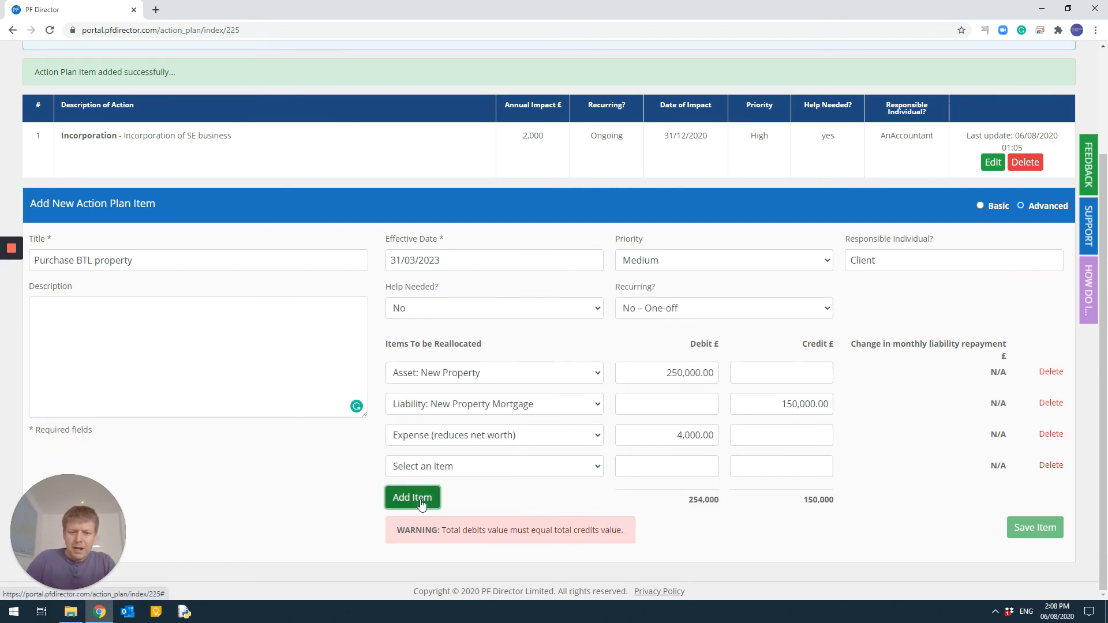
{"action": "left_click", "coordinate": [448, 470]}
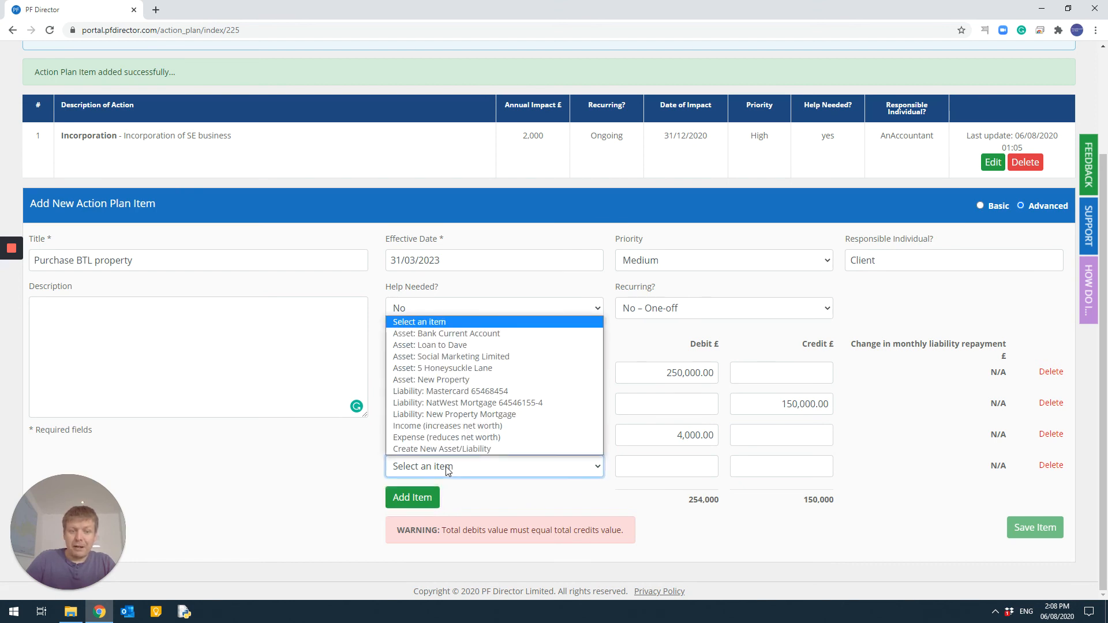
{"action": "left_click", "coordinate": [474, 335]}
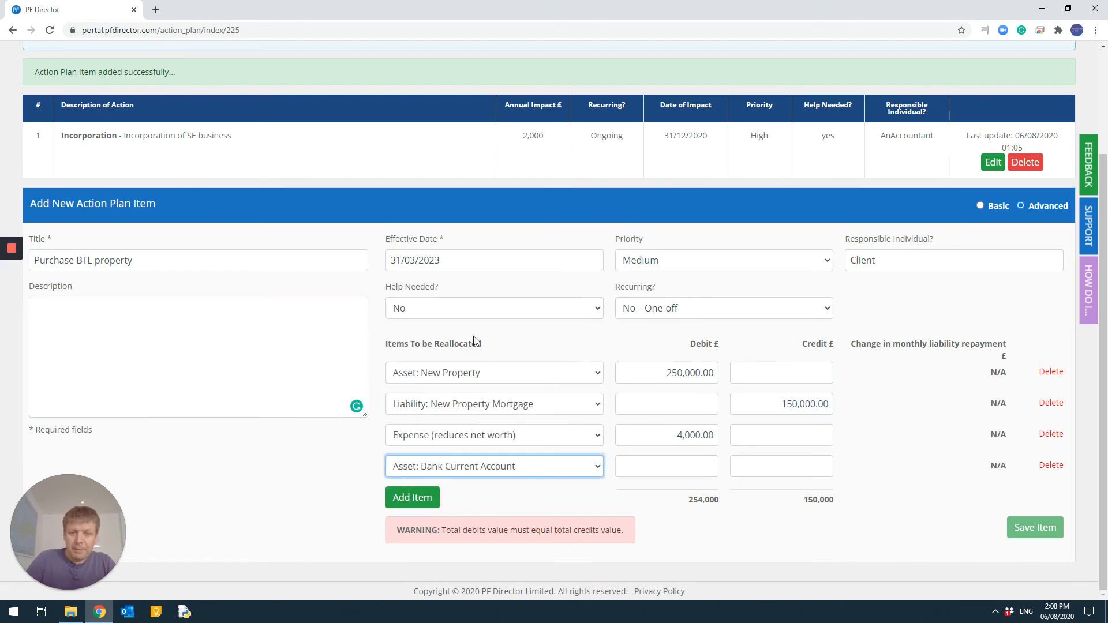
{"action": "left_click", "coordinate": [786, 467]}
{"action": "type", "text": "10"}
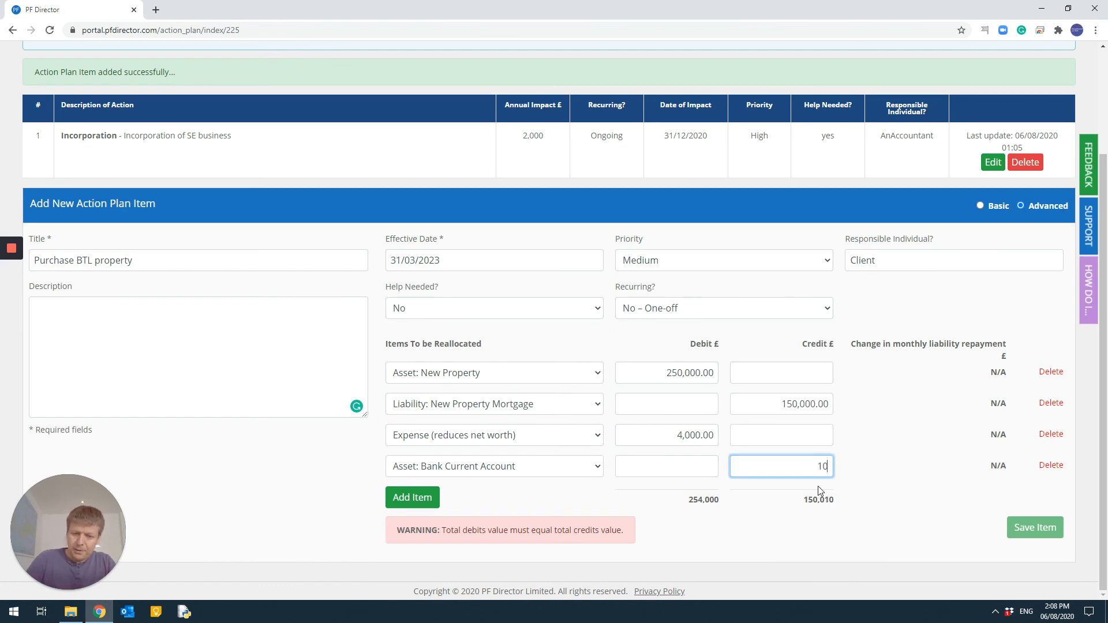
{"action": "type", "text": "4000"}
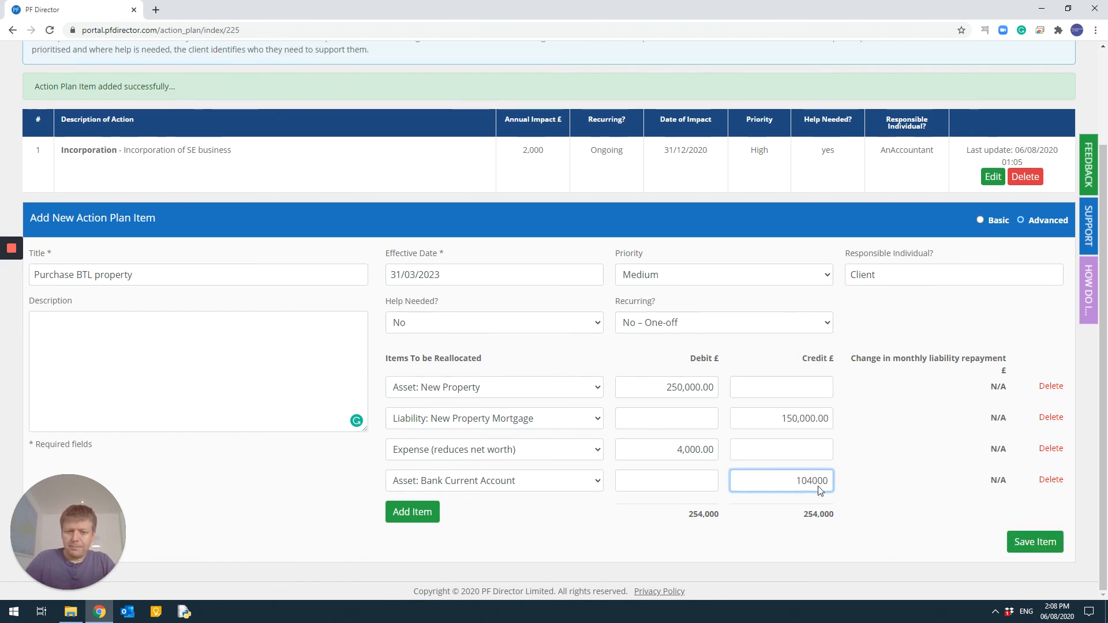
{"action": "left_click", "coordinate": [601, 562]}
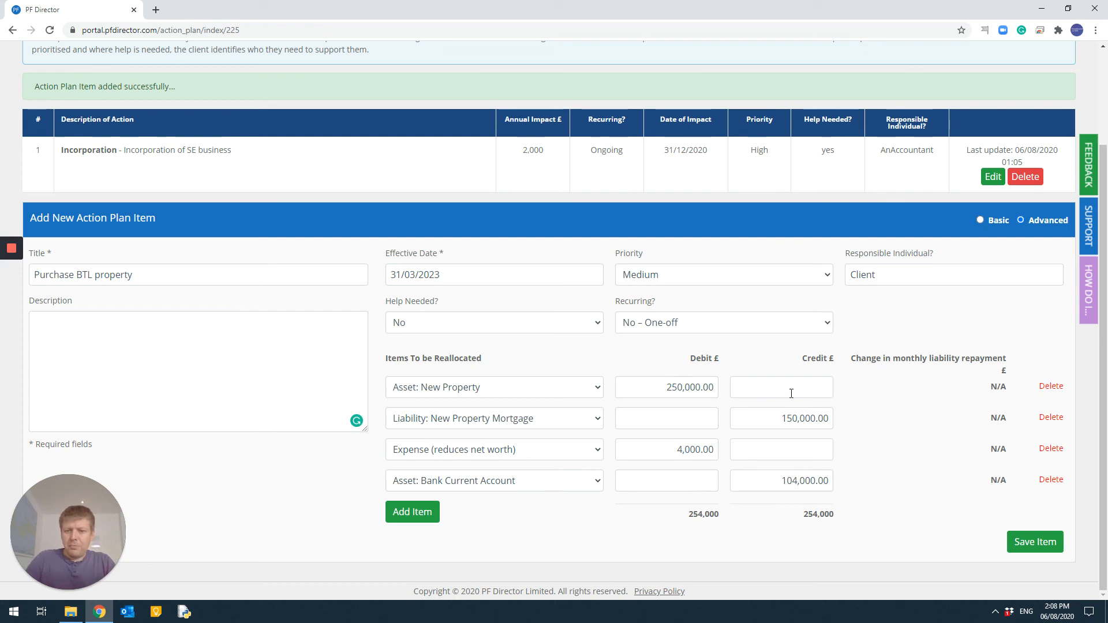
{"action": "left_click", "coordinate": [1041, 547]}
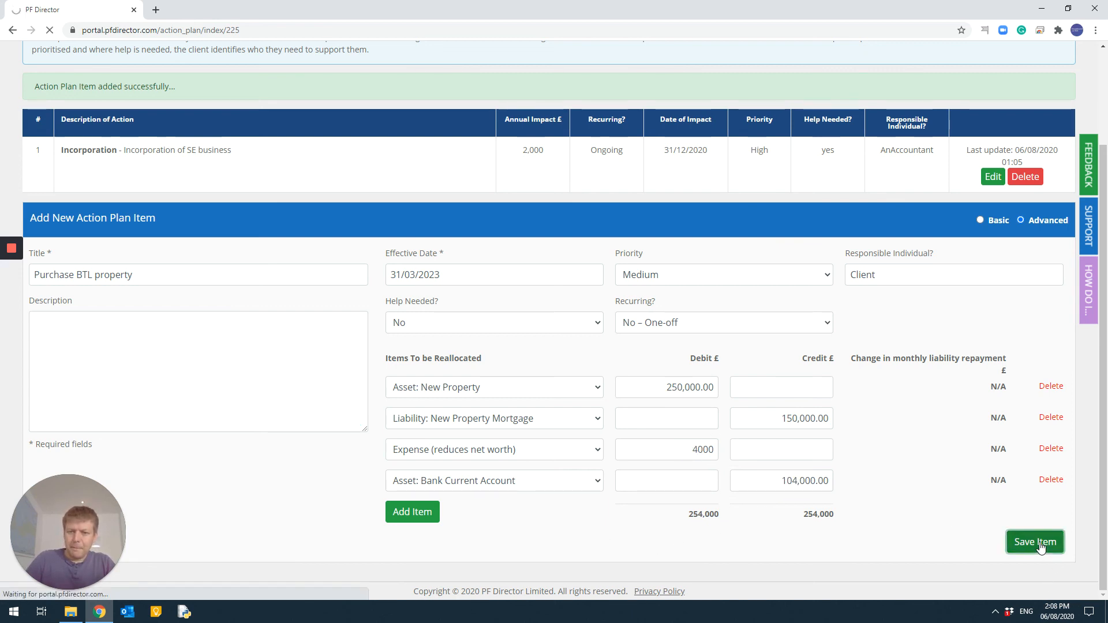